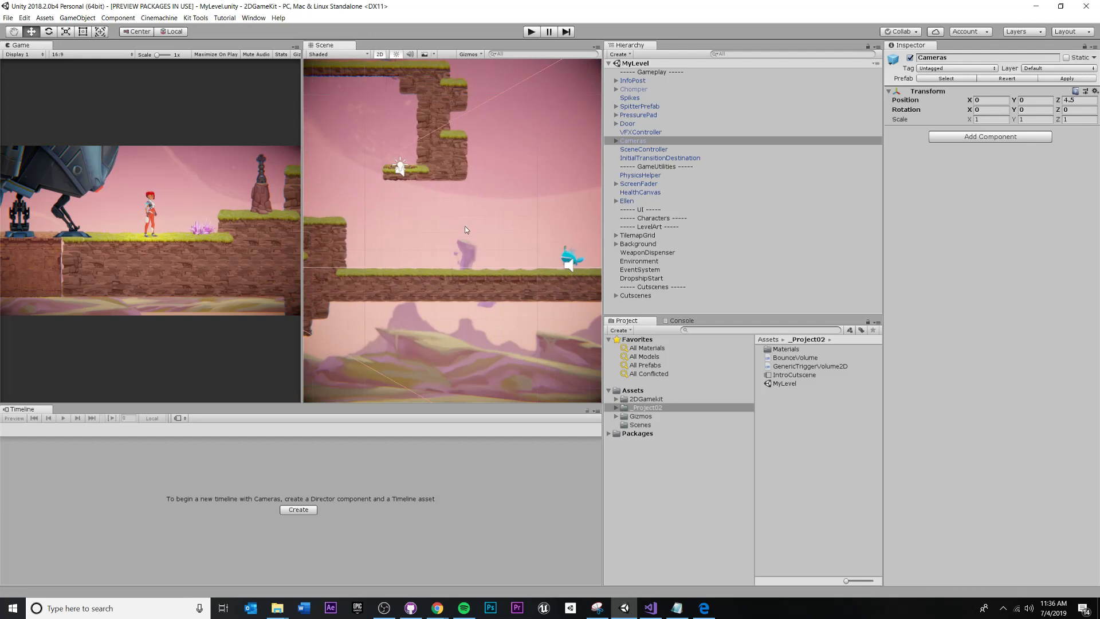
# Look over the level in the scene view, from the hanging platforms and the enemy's ledge back to Ellen's start beside the dropship
pyautogui.moveTo(466, 229); pyautogui.dragTo(414, 229, button='middle')
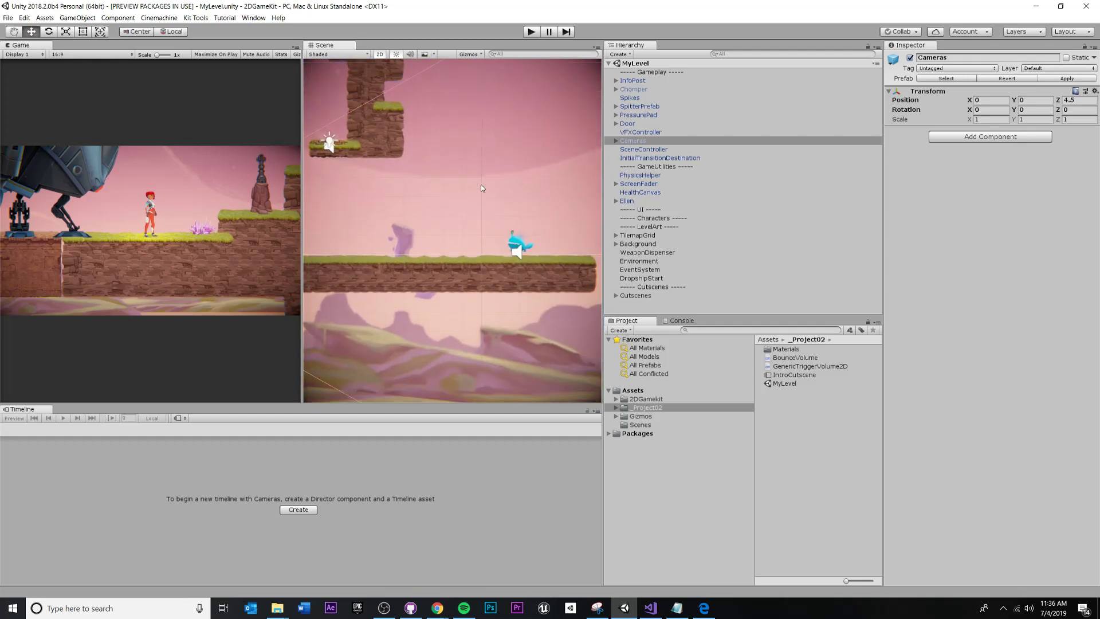
pyautogui.moveTo(480, 185); pyautogui.dragTo(454, 208, button='middle')
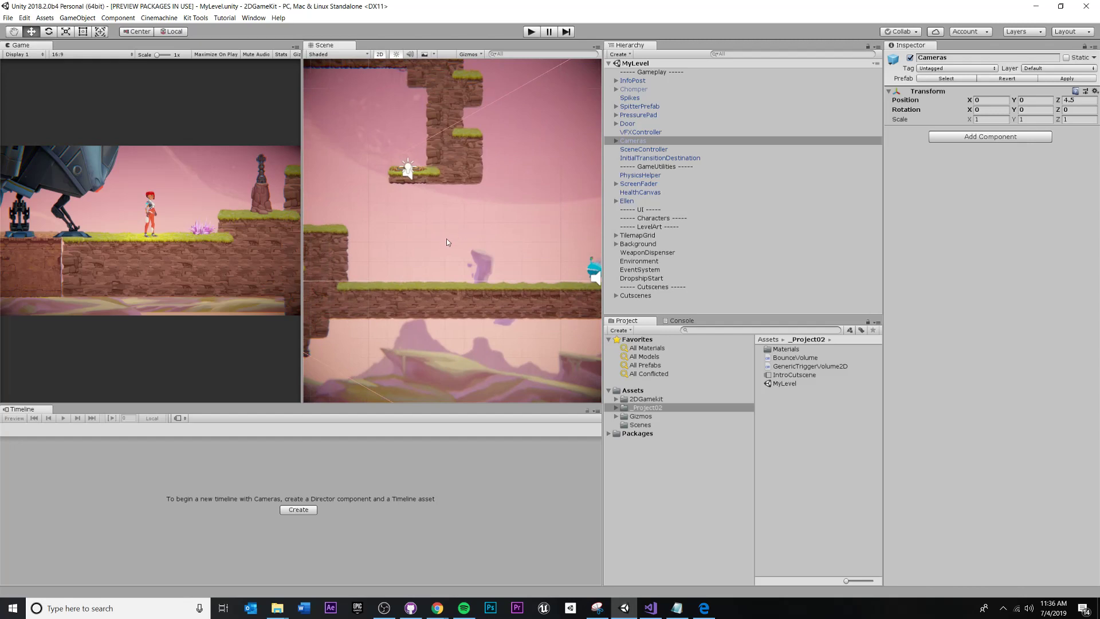
pyautogui.scroll(-3, 438, 245)
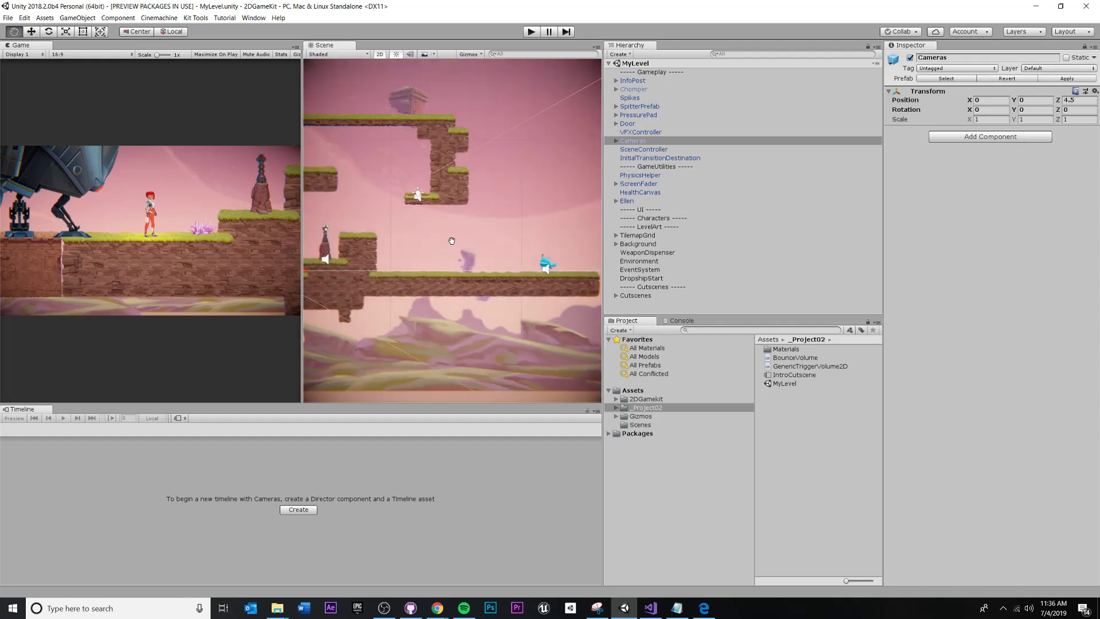
pyautogui.scroll(2, 421, 240)
pyautogui.moveTo(405, 201); pyautogui.dragTo(415, 237, button='middle')
pyautogui.scroll(3, 476, 264)
pyautogui.scroll(-2, 450, 268)
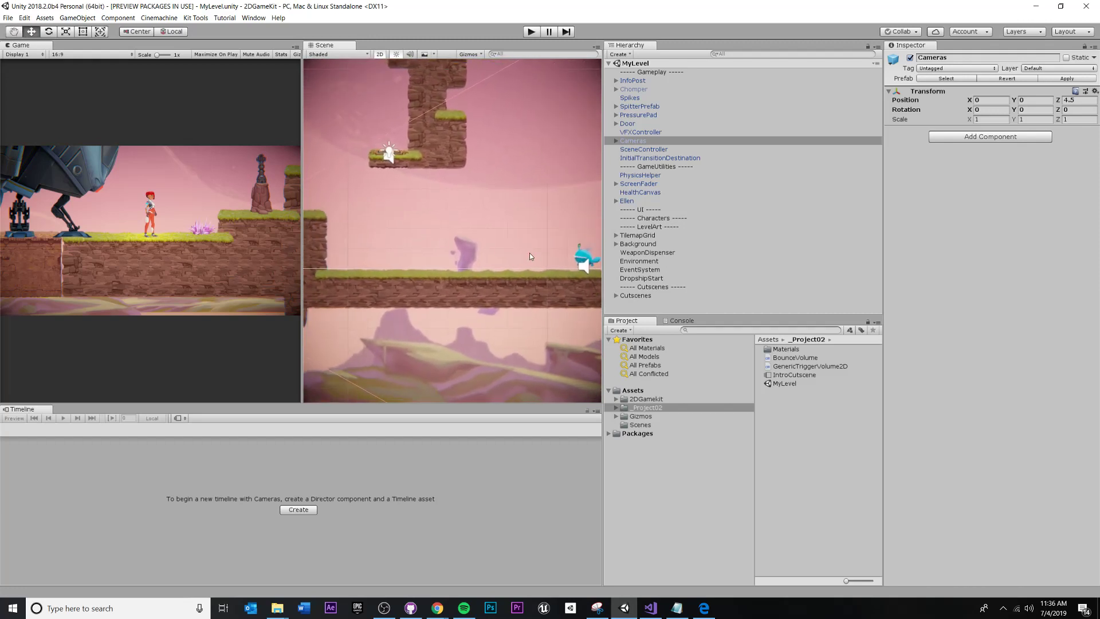
pyautogui.moveTo(528, 252); pyautogui.dragTo(452, 243, button='middle')
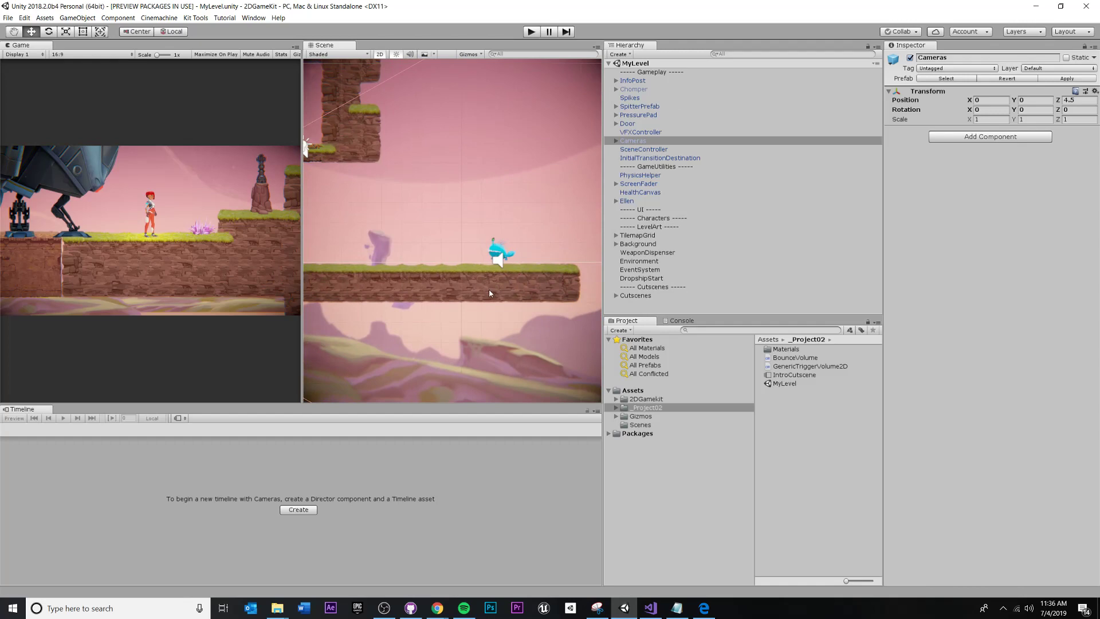
pyautogui.moveTo(401, 271); pyautogui.dragTo(703, 203, button='middle')
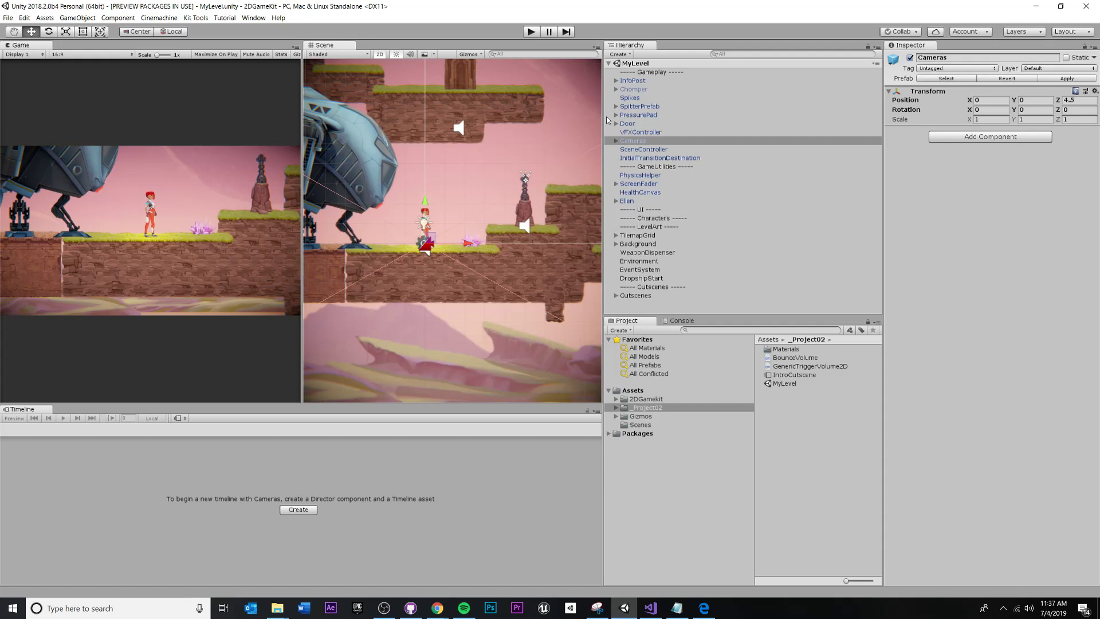
# Expand the Cameras group and inspect the components on its MainCamera and CM vcam1 objects
pyautogui.click(662, 132)
pyautogui.click(624, 141)
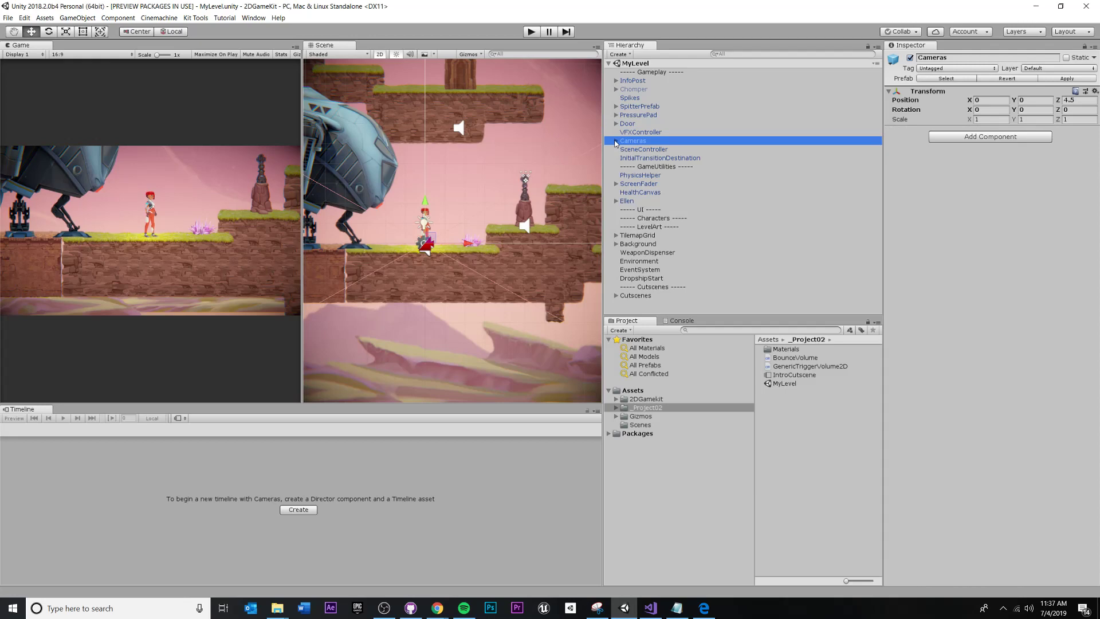
pyautogui.click(616, 141)
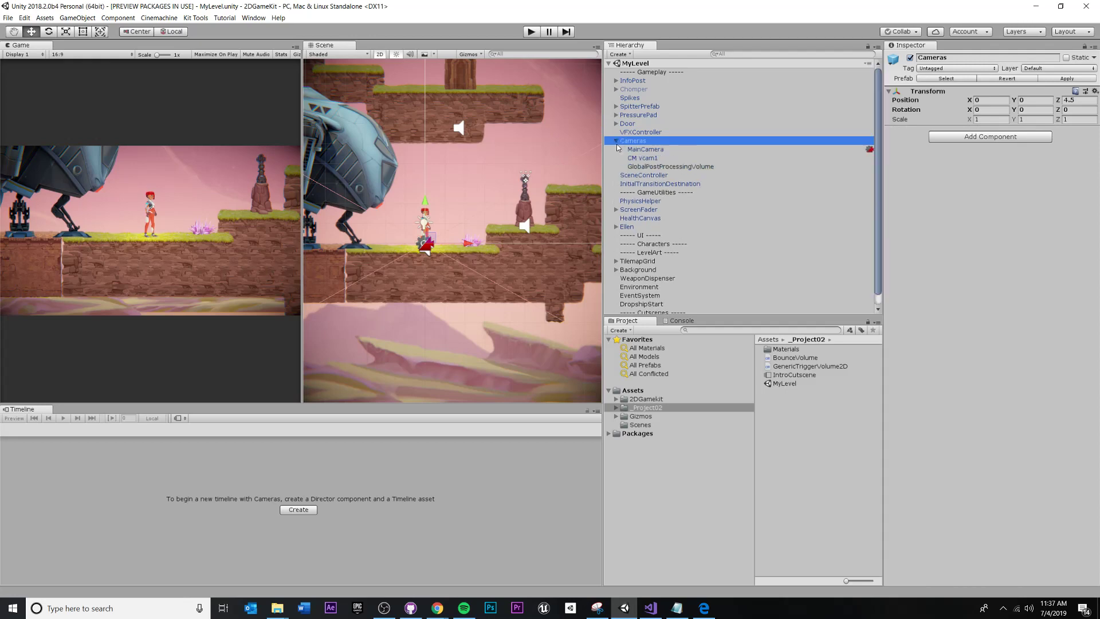
pyautogui.click(675, 149)
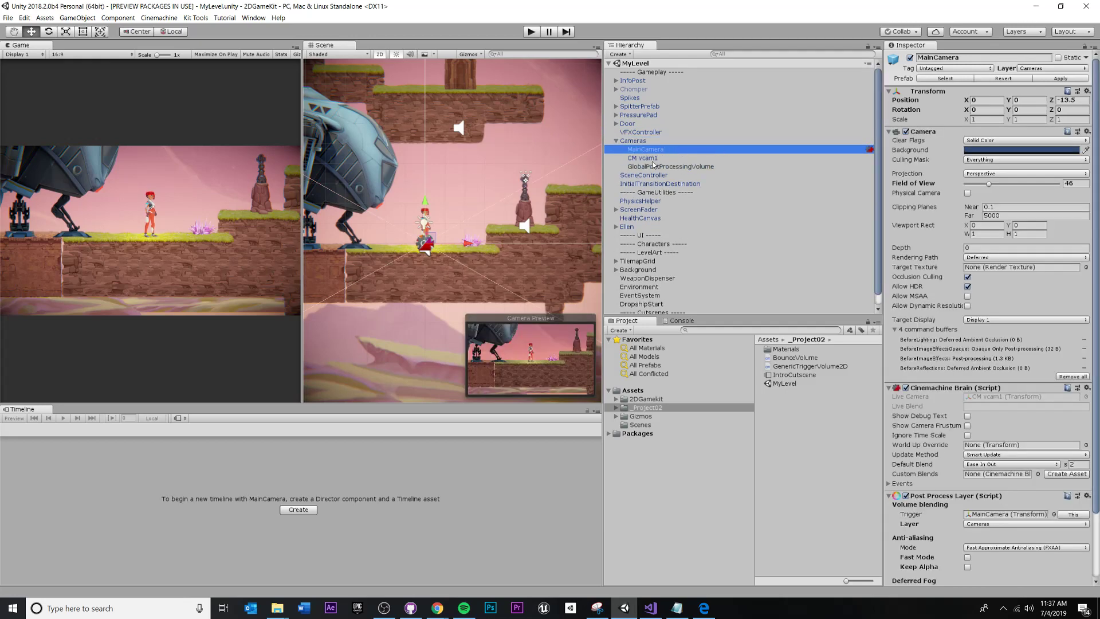
pyautogui.click(668, 160)
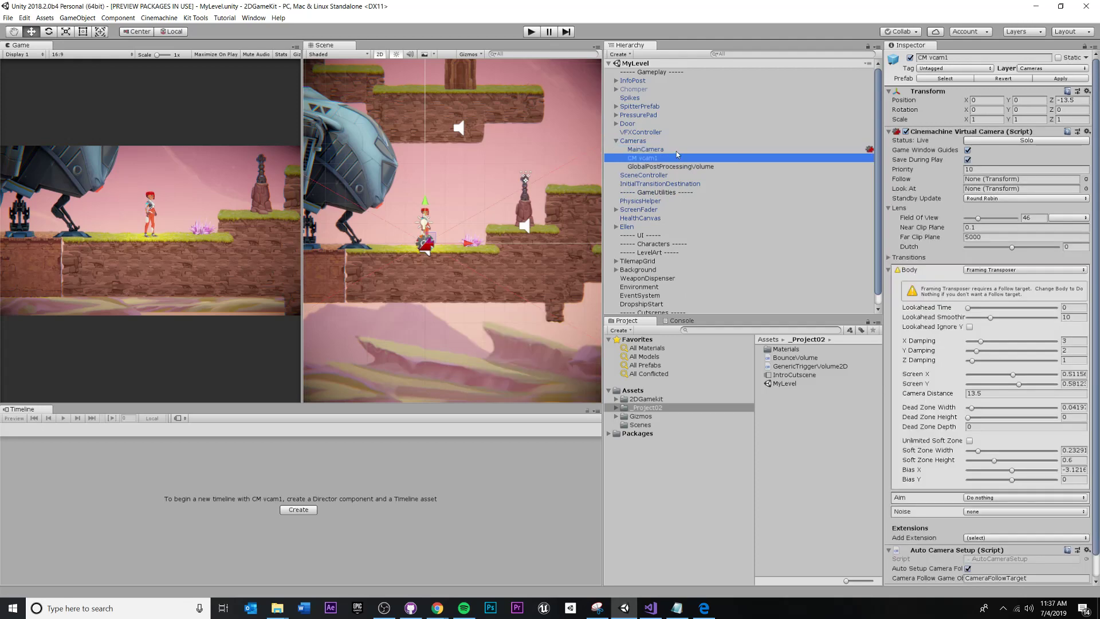
pyautogui.click(682, 151)
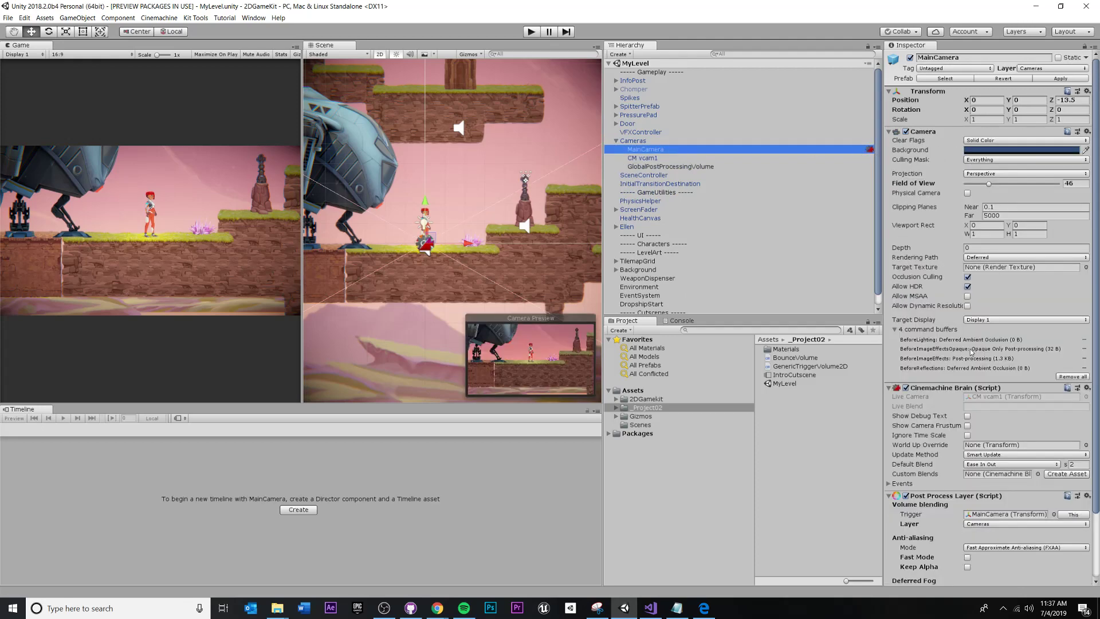
pyautogui.click(792, 160)
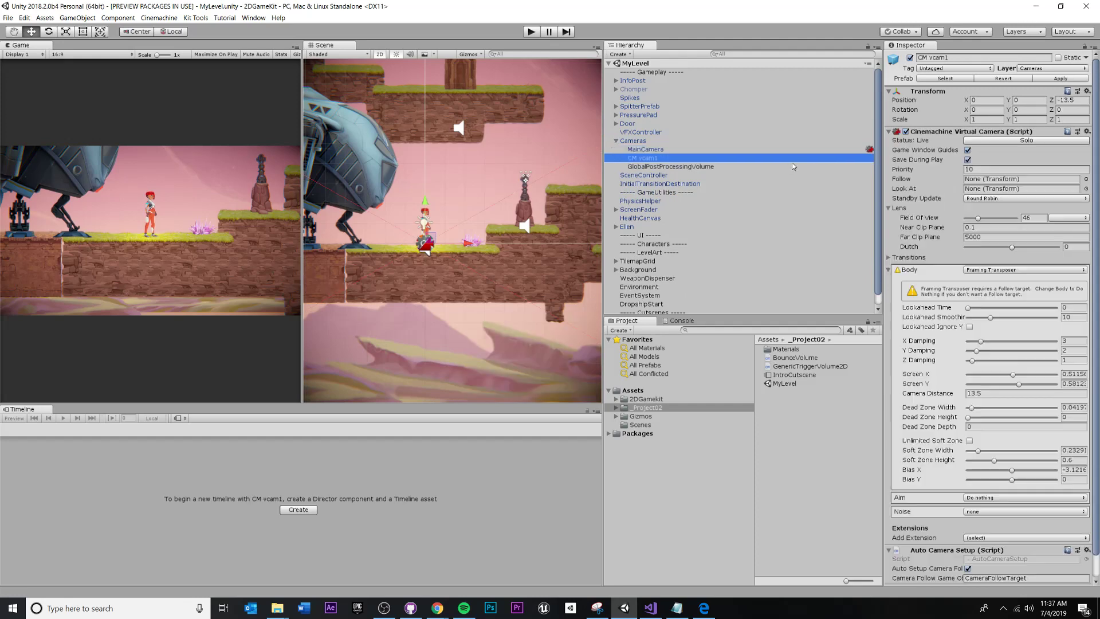
pyautogui.click(779, 174)
pyautogui.click(848, 150)
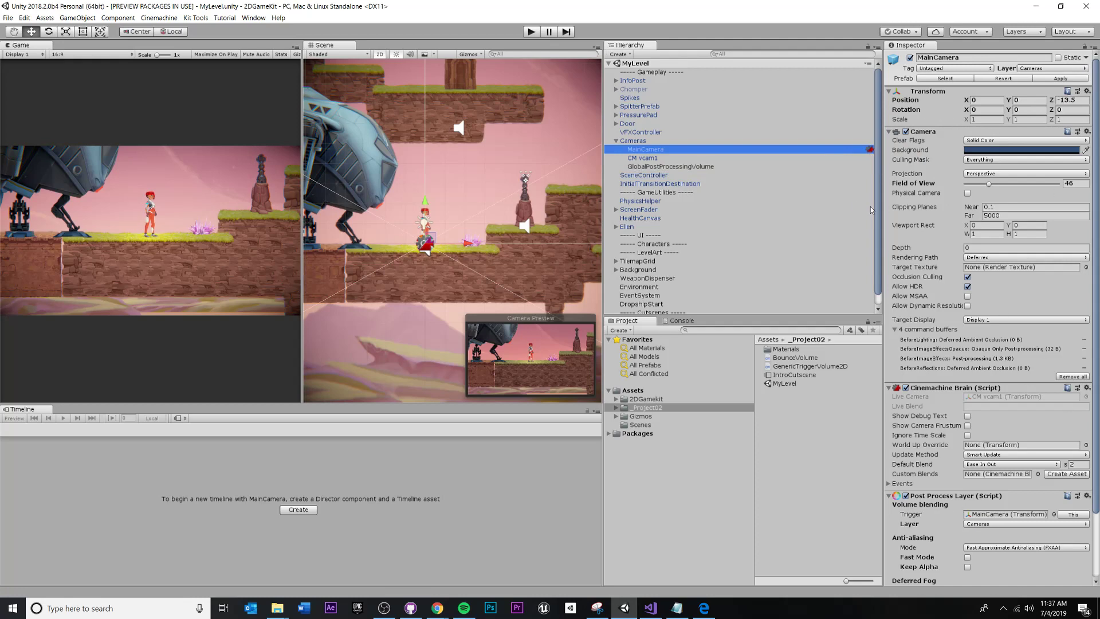
# Compare MainCamera's Camera and Cinemachine Brain settings with the Cinemachine Virtual Camera settings of CM vcam1
pyautogui.click(695, 141)
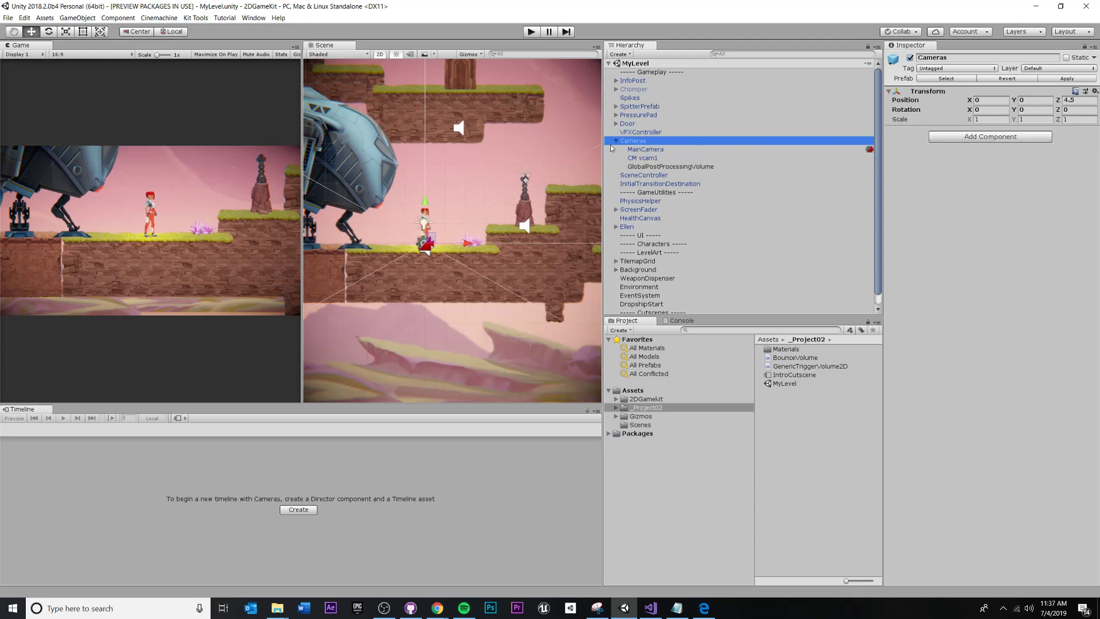
pyautogui.click(652, 158)
pyautogui.click(654, 151)
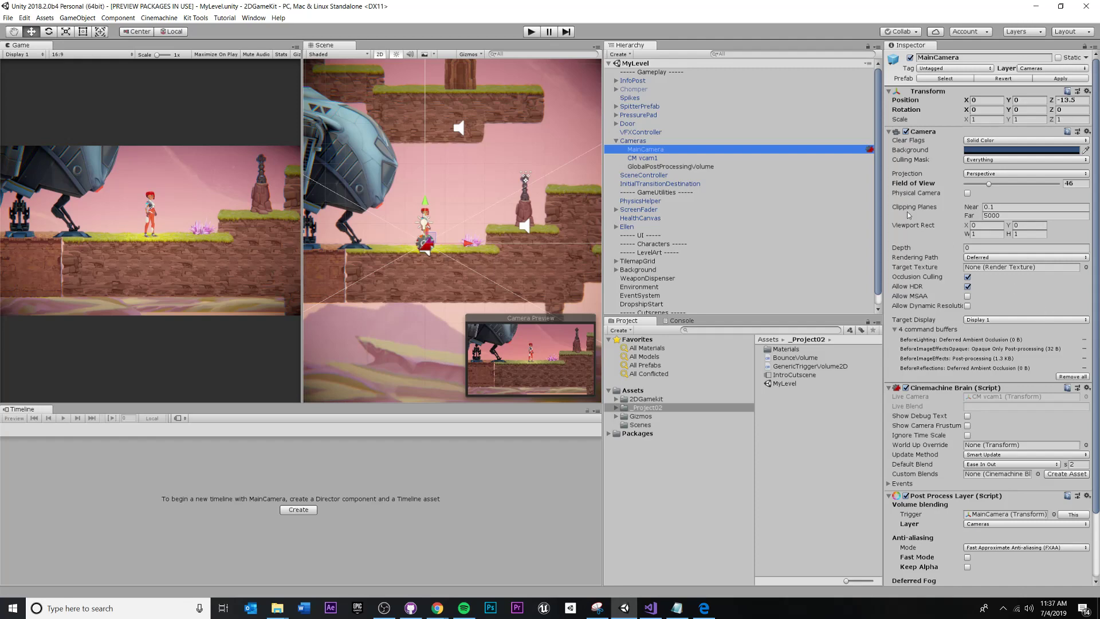
pyautogui.click(661, 159)
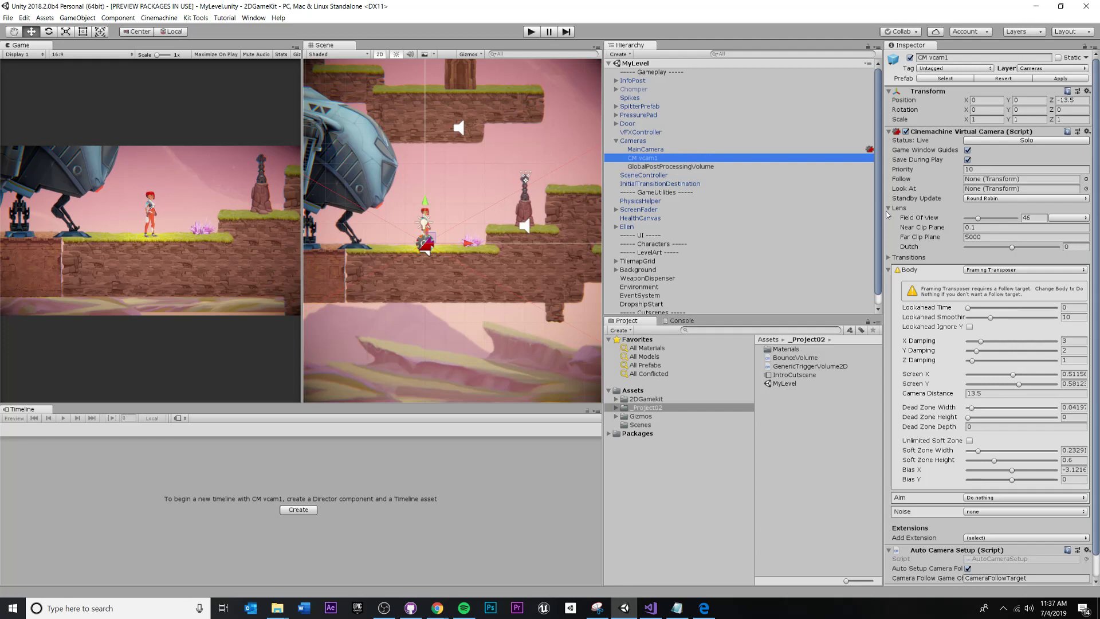
pyautogui.click(654, 152)
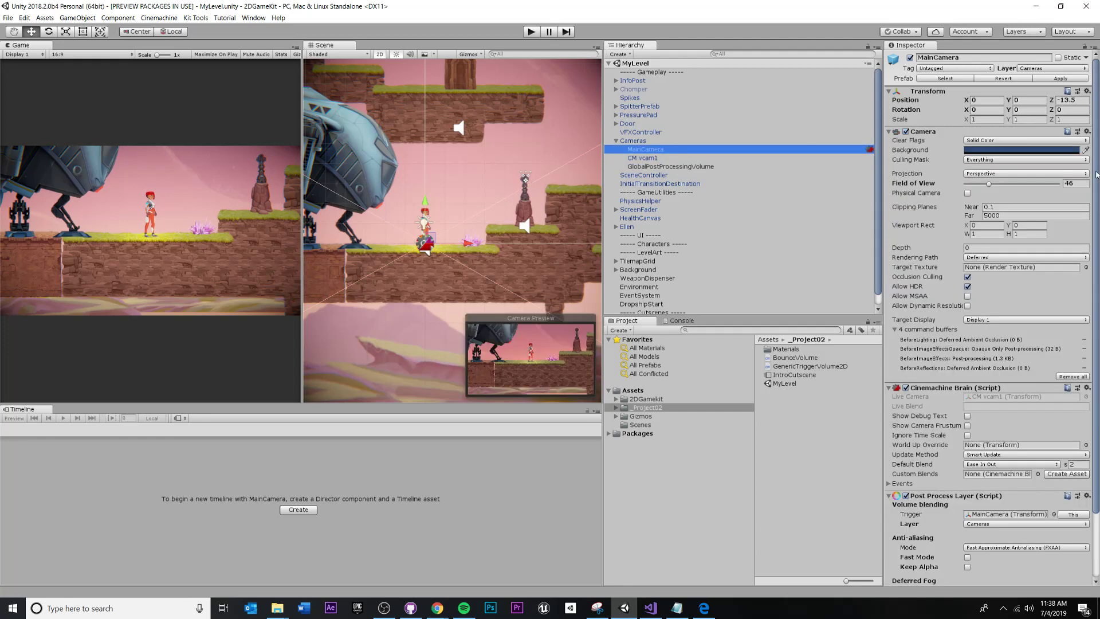
pyautogui.click(651, 158)
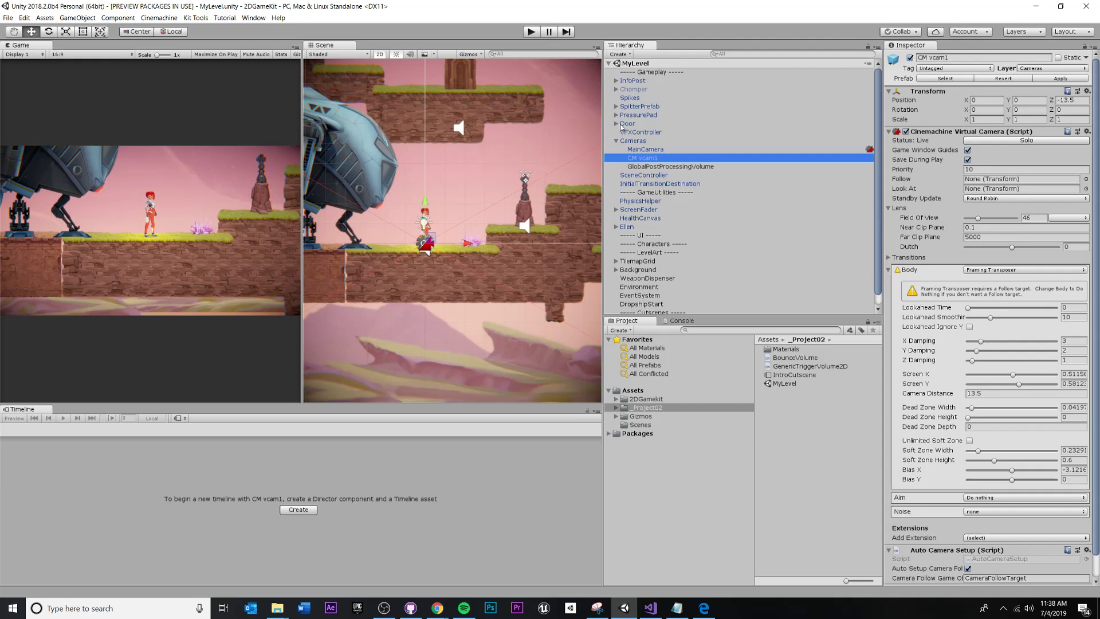
pyautogui.click(643, 149)
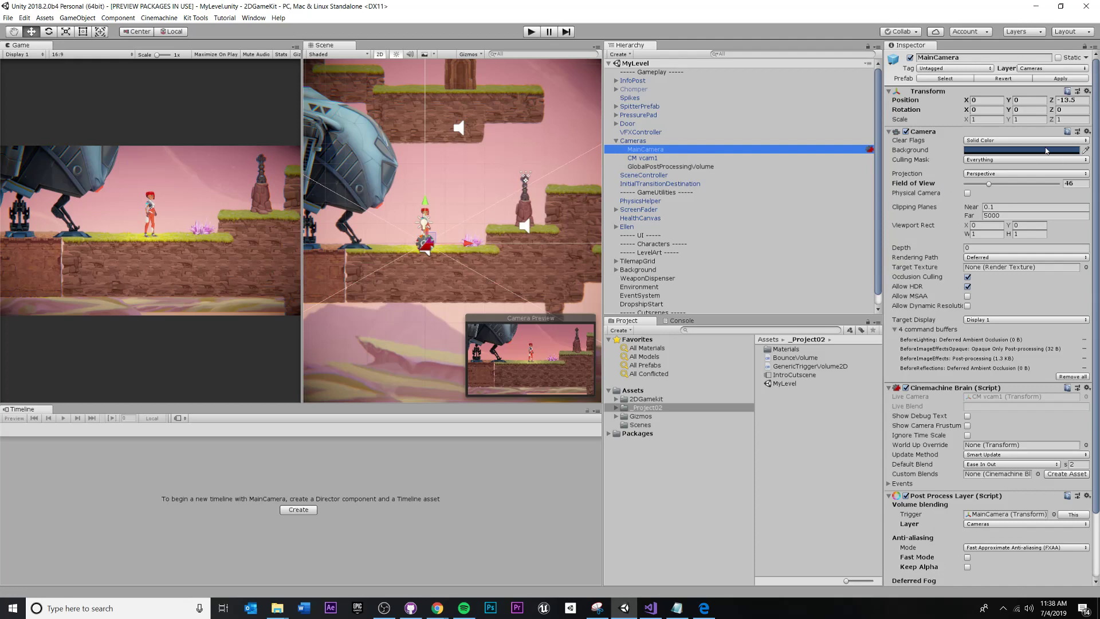
pyautogui.click(647, 158)
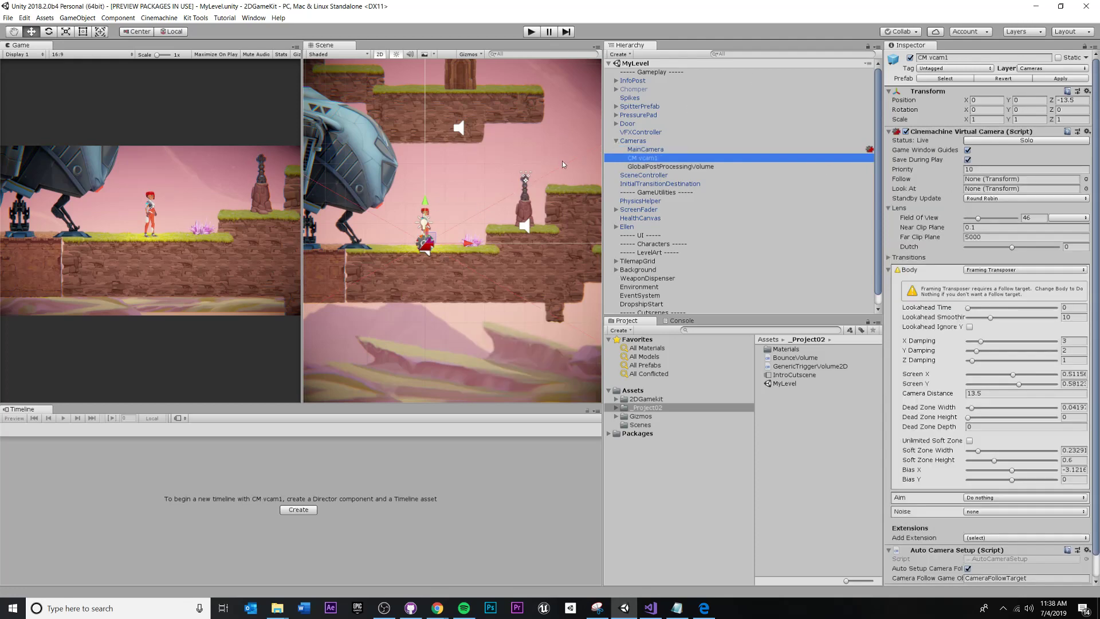
pyautogui.click(645, 150)
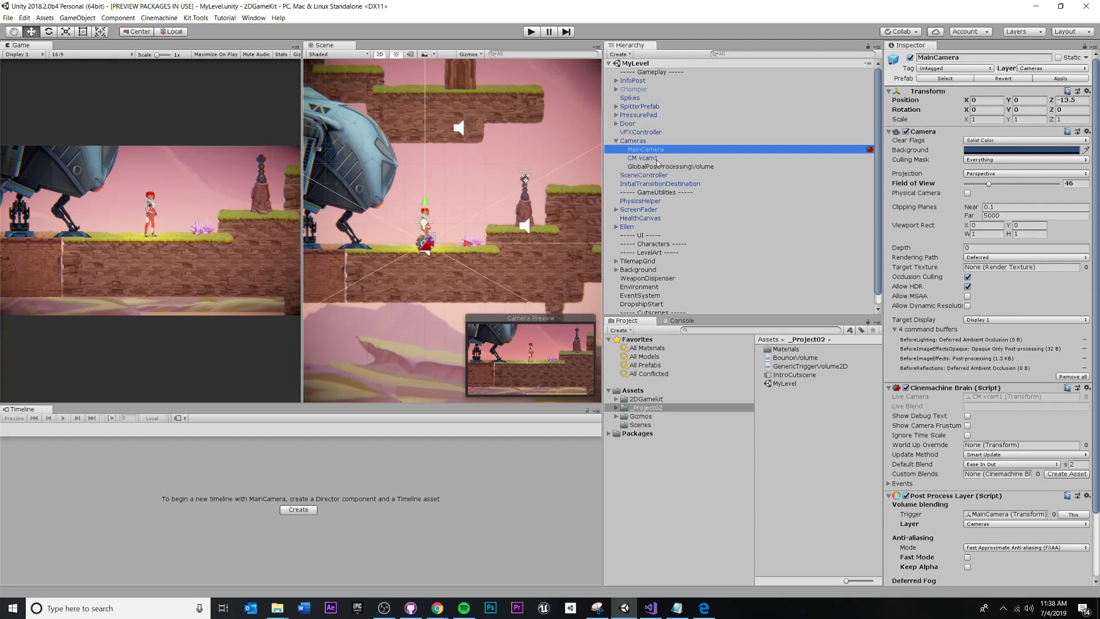
pyautogui.click(617, 141)
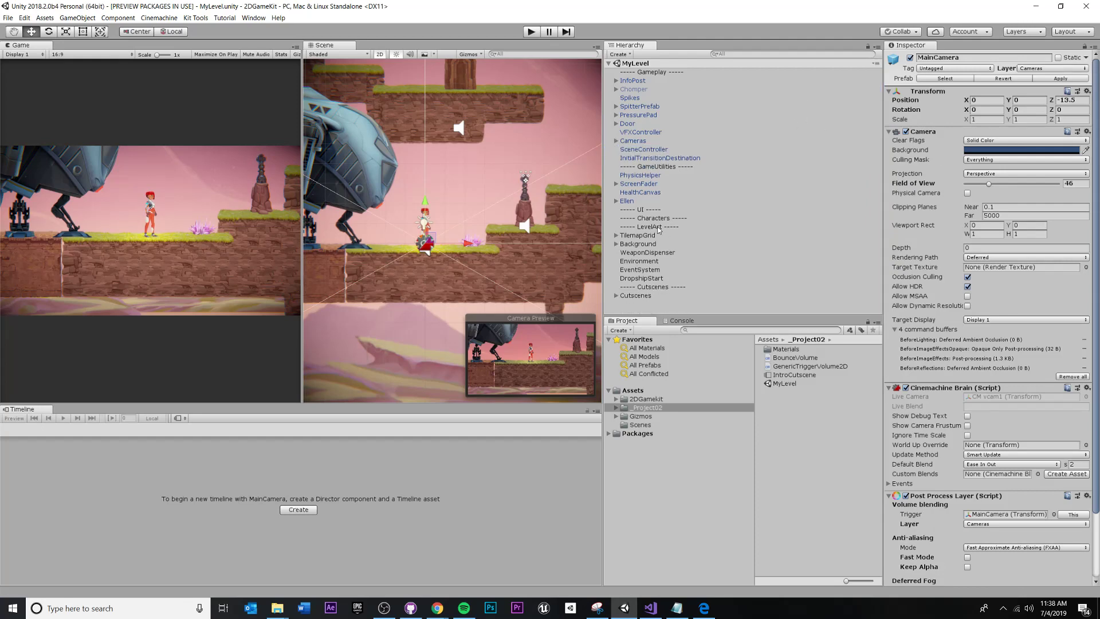
pyautogui.click(616, 141)
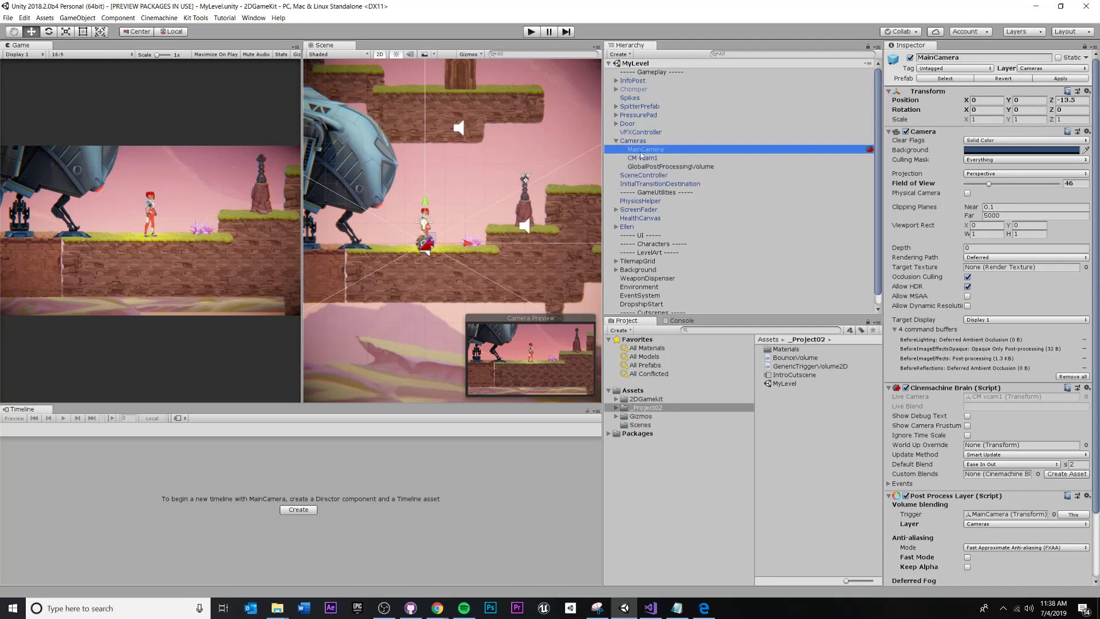
# Play-test the level with CM vcam1 selected, running and jumping Ellen back and forth to observe the camera follow, and stop the game
pyautogui.click(645, 158)
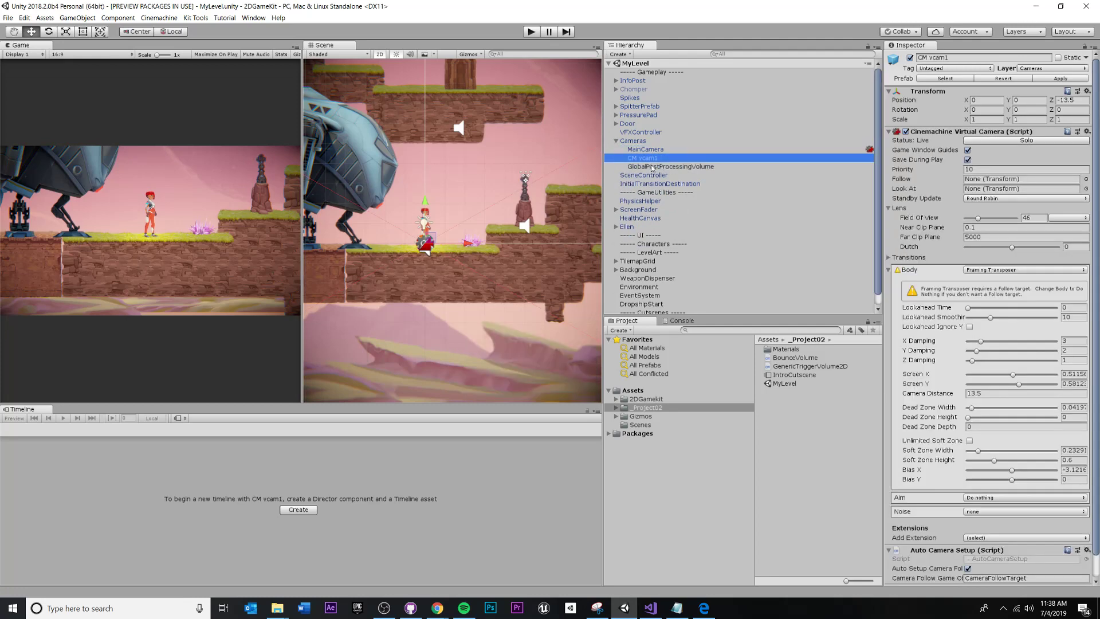
pyautogui.click(531, 32)
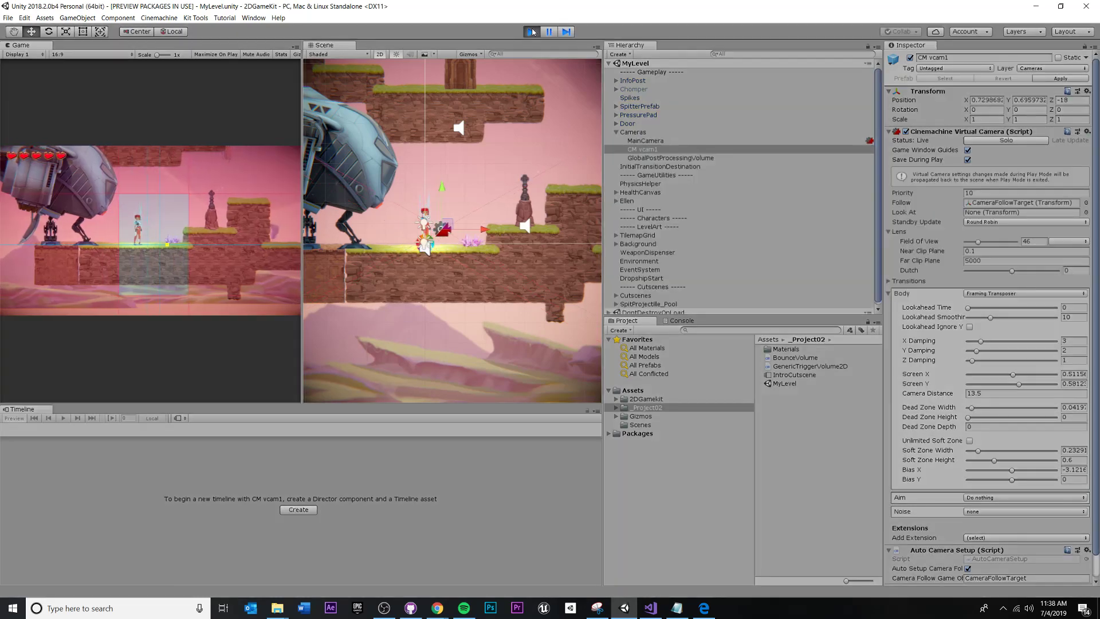
pyautogui.press('d')
pyautogui.press('space')
pyautogui.press('a')
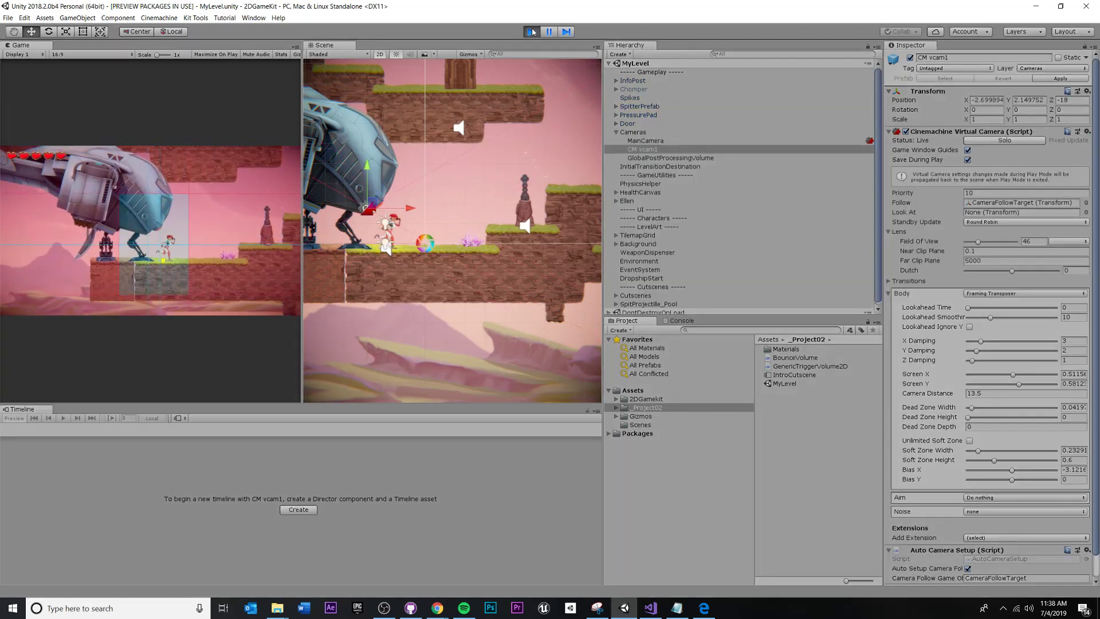
pyautogui.press('d')
pyautogui.press('space')
pyautogui.press('a')
pyautogui.press('d')
pyautogui.press('space')
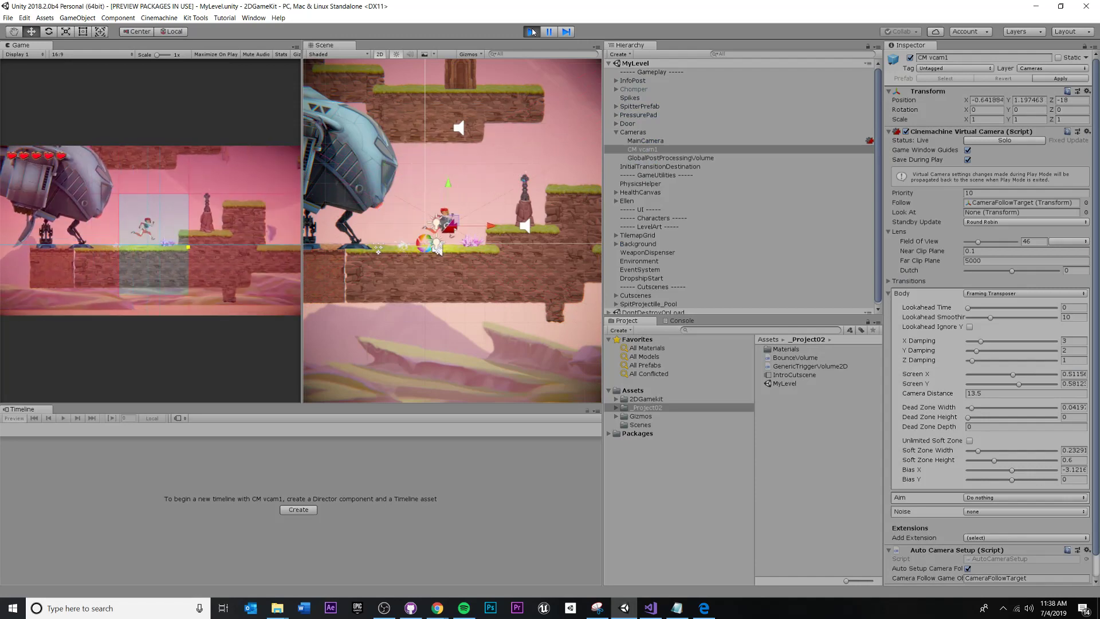
pyautogui.press('a')
pyautogui.press('space')
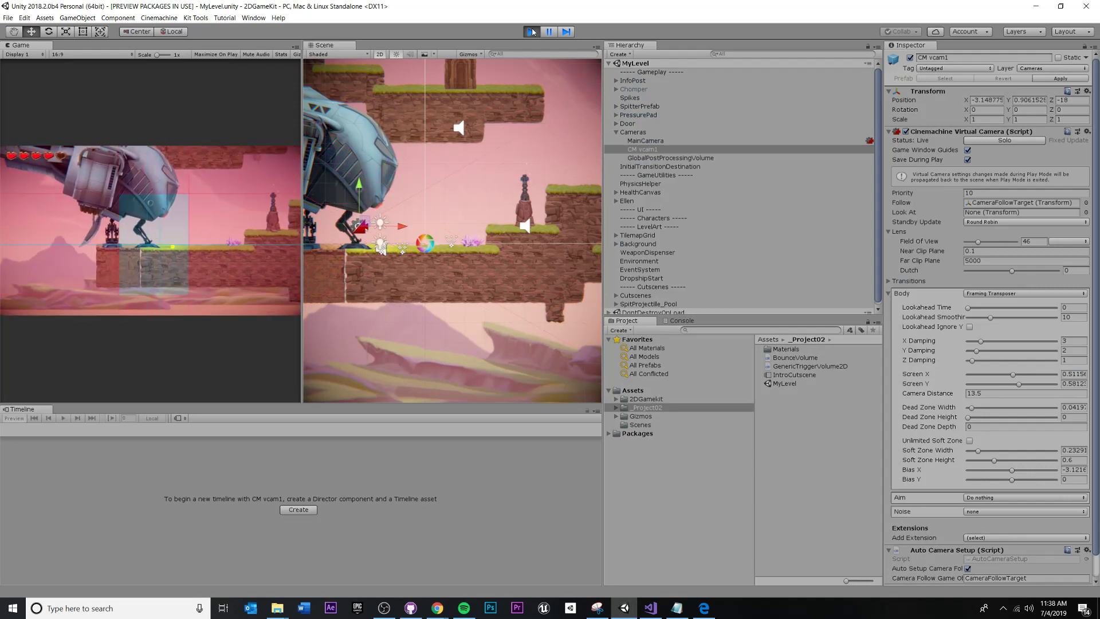
pyautogui.click(533, 32)
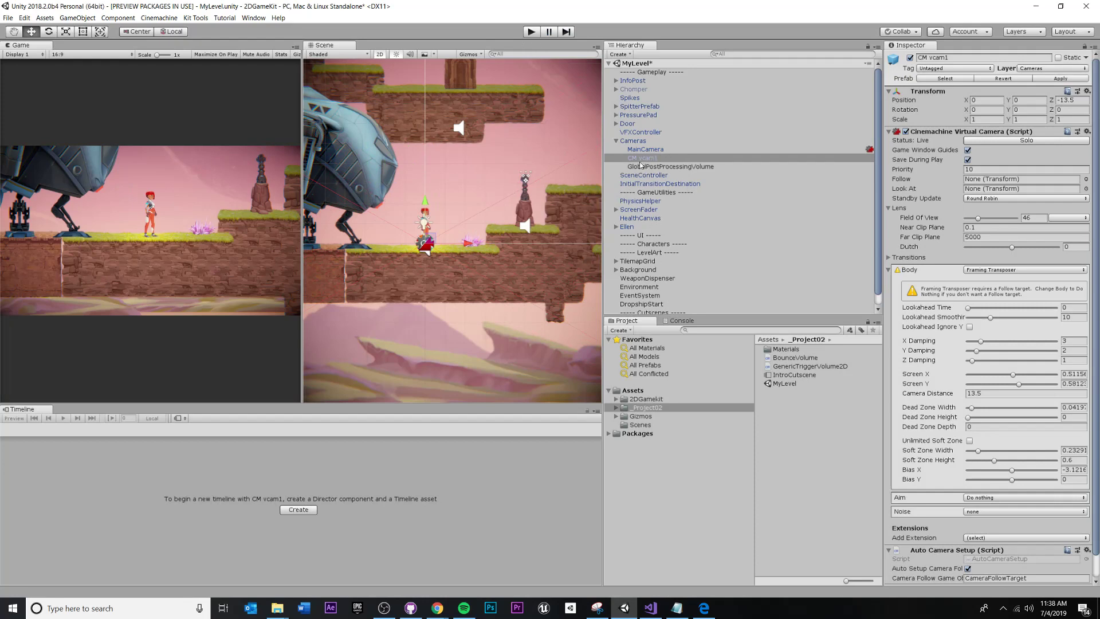
# Collapse the Cameras group and select the Intro object inside Cutscenes to open its IntroCutscene timeline
pyautogui.click(642, 144)
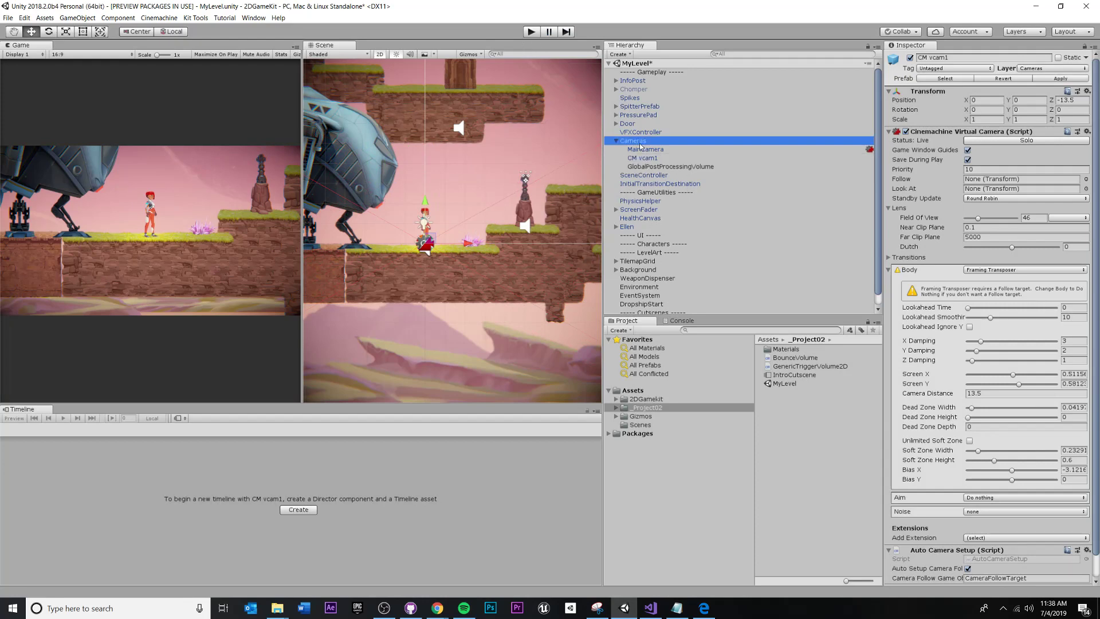
pyautogui.click(616, 140)
pyautogui.click(638, 307)
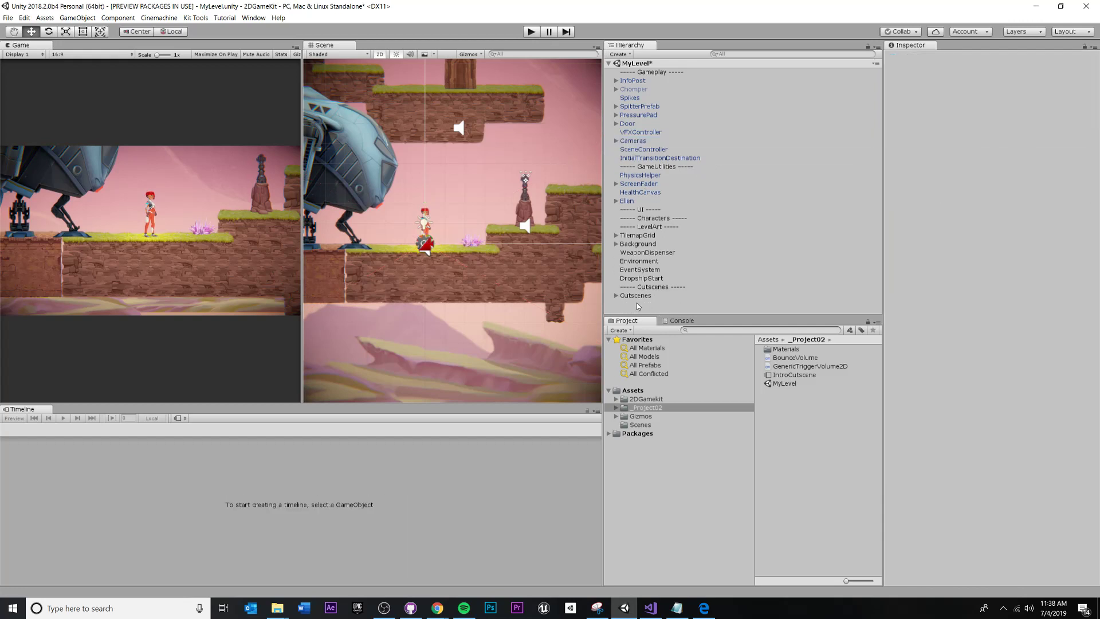
pyautogui.click(624, 141)
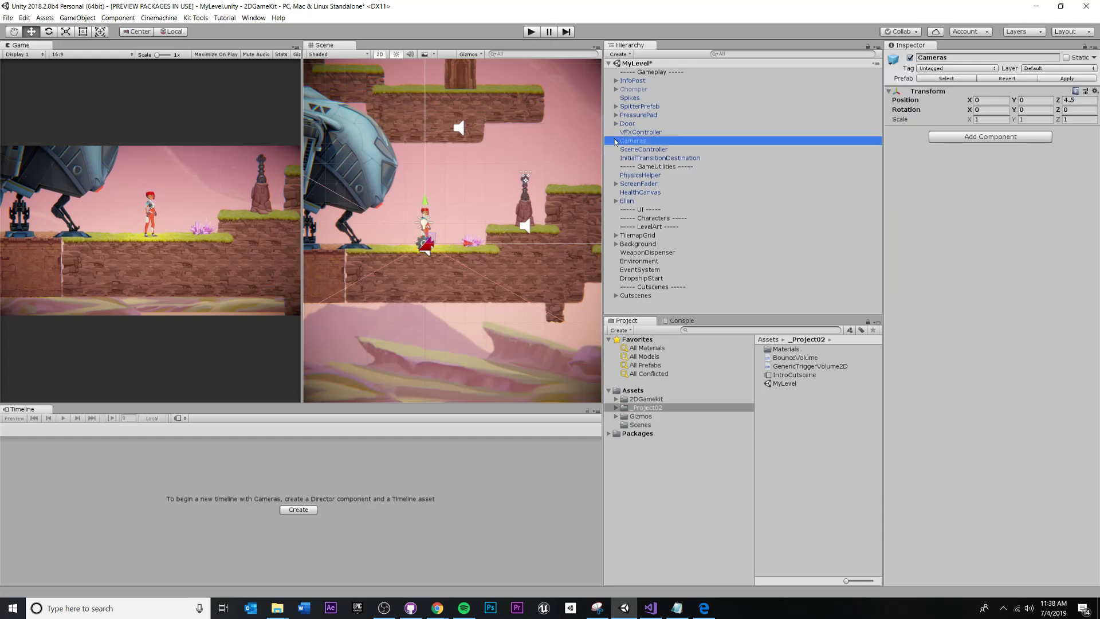
pyautogui.click(616, 141)
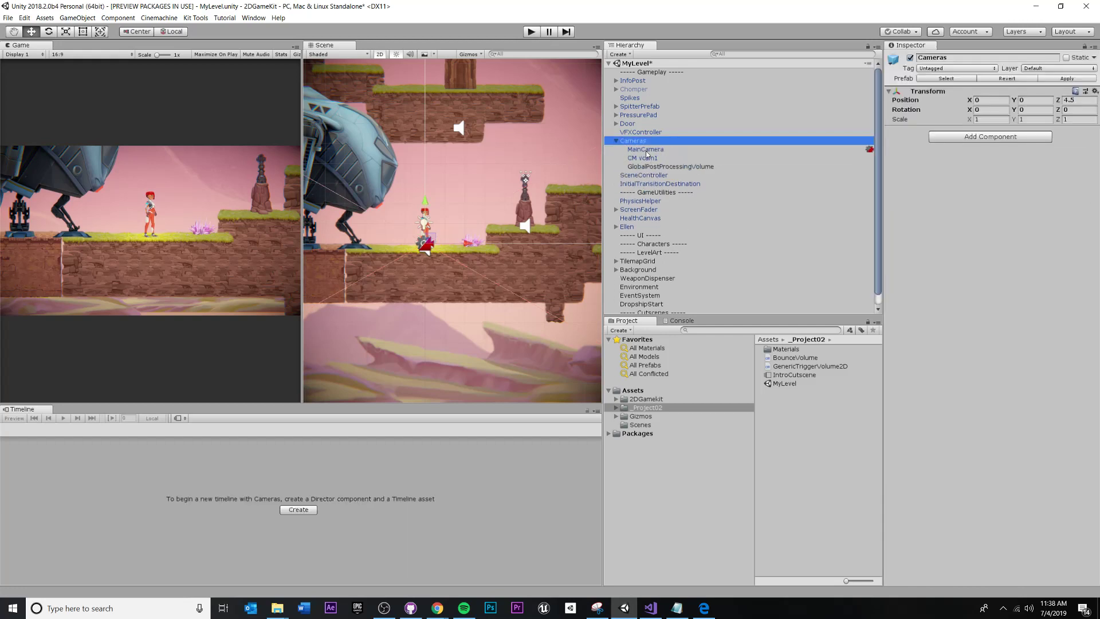
pyautogui.click(616, 143)
pyautogui.click(640, 311)
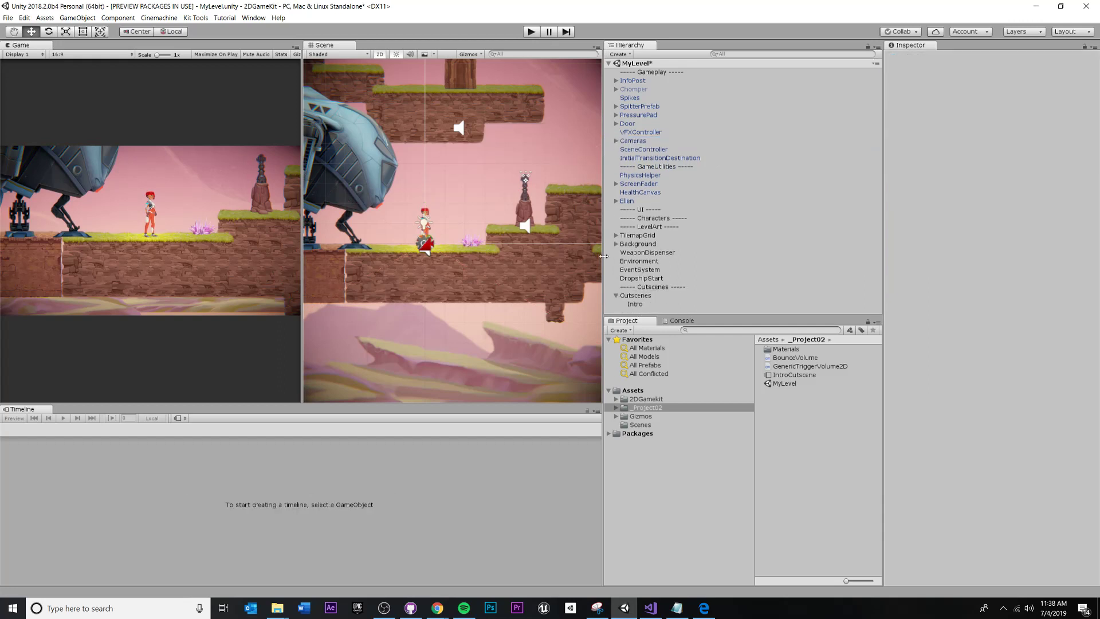
pyautogui.click(651, 304)
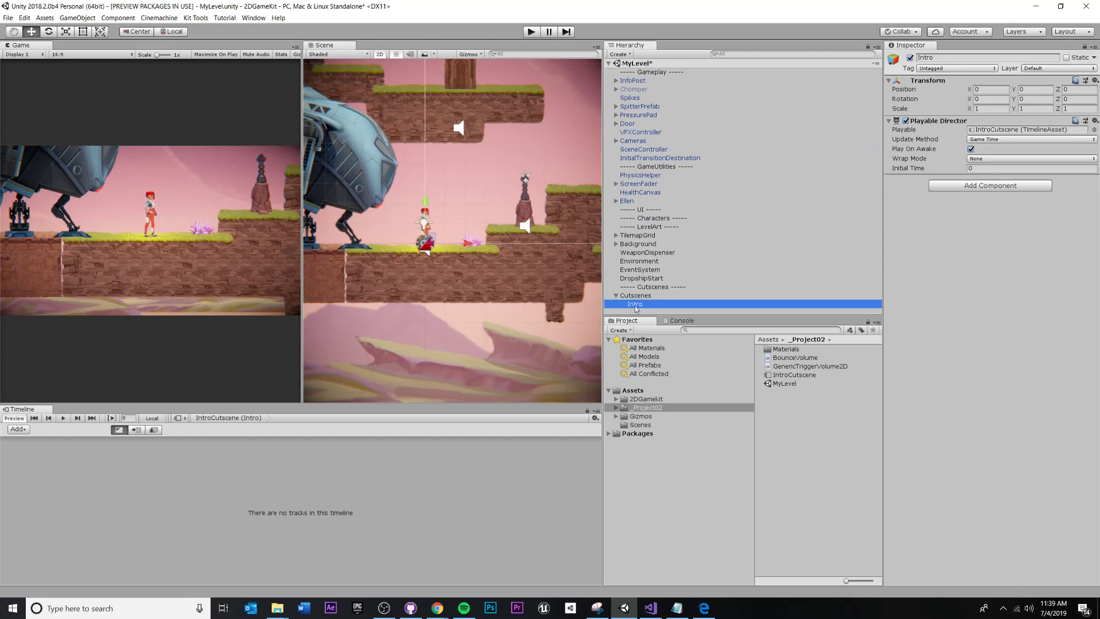
# Create a Cinemachine virtual camera and parent it under the Intro object inside Cutscenes
pyautogui.rightClick(636, 310)
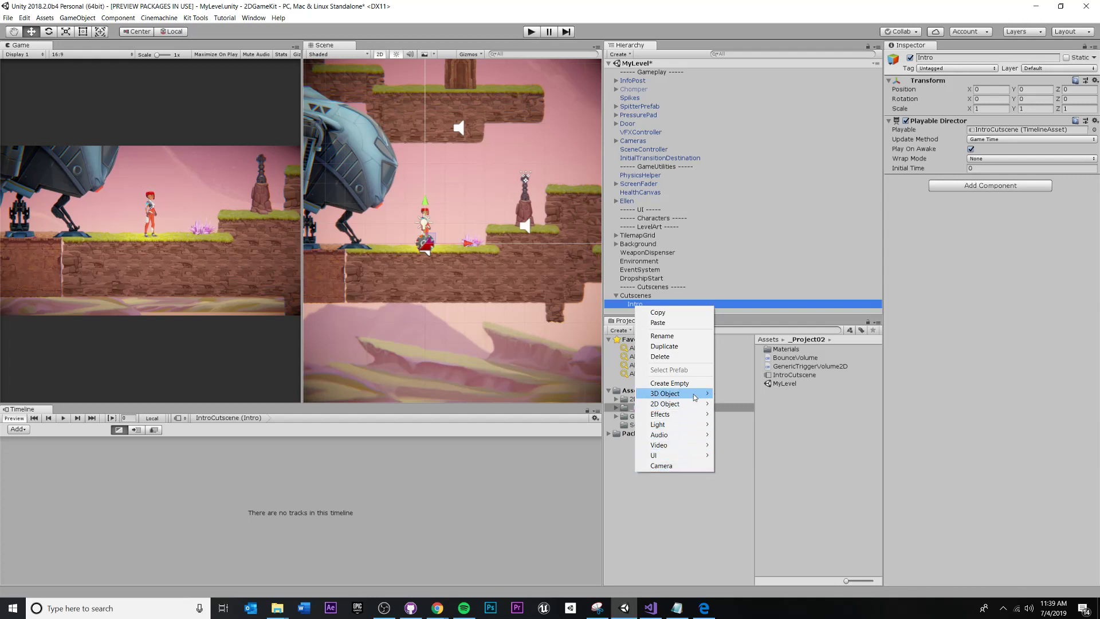
pyautogui.click(634, 296)
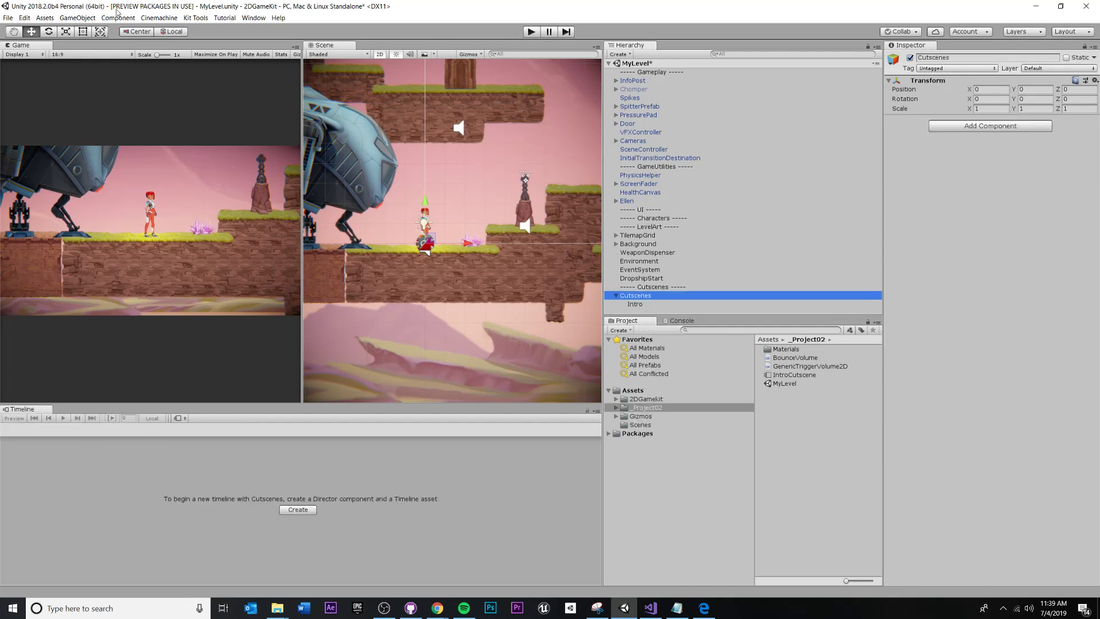
pyautogui.click(159, 18)
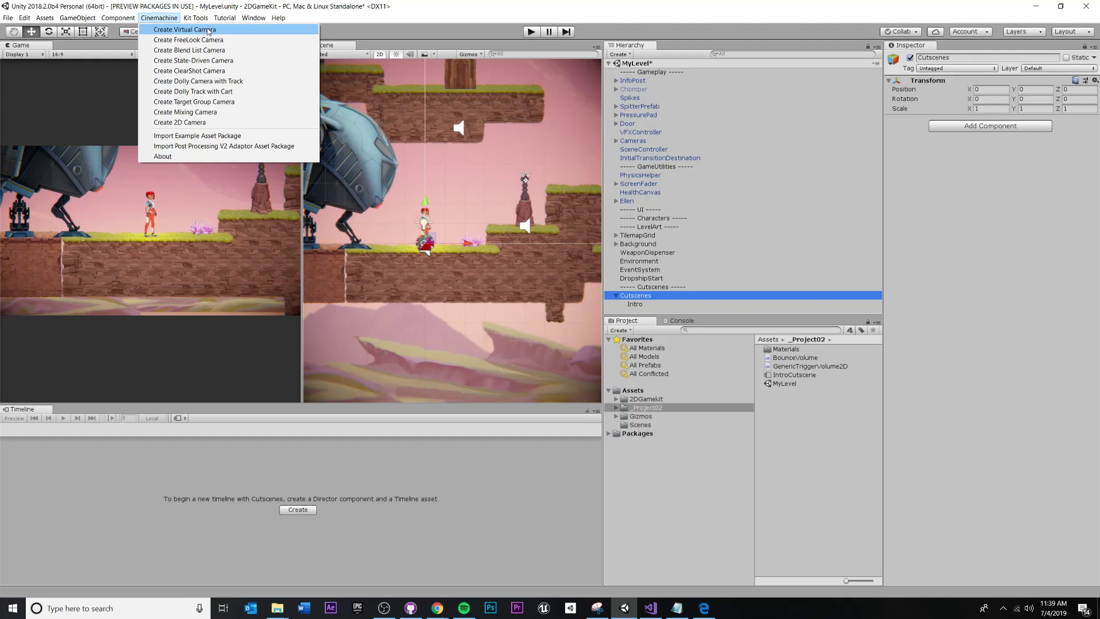
pyautogui.click(179, 30)
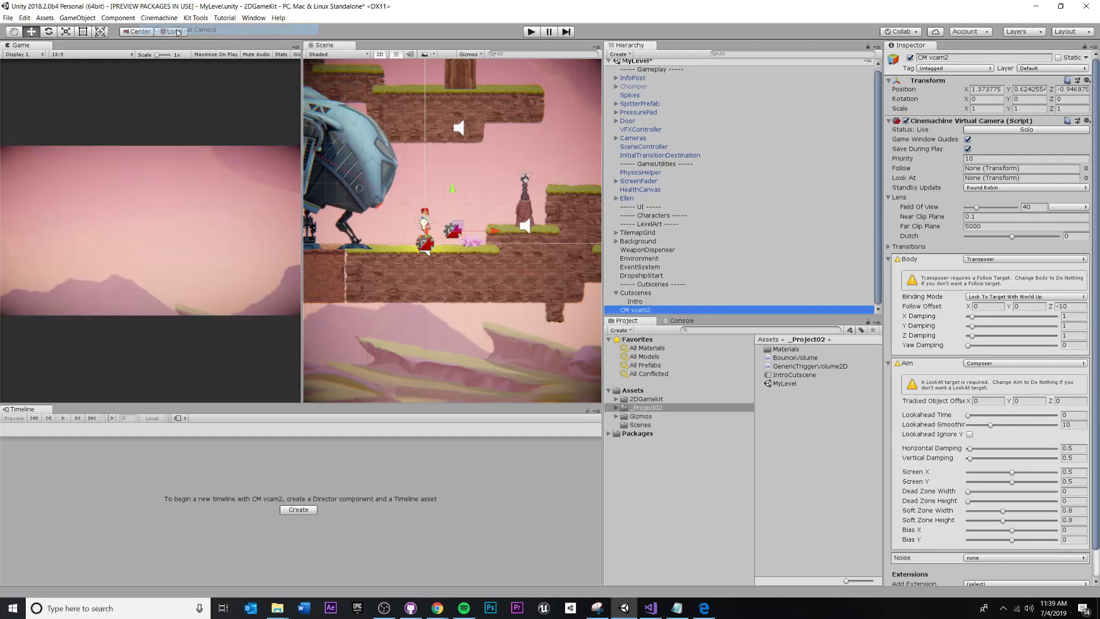
pyautogui.click(635, 302)
pyautogui.click(637, 310)
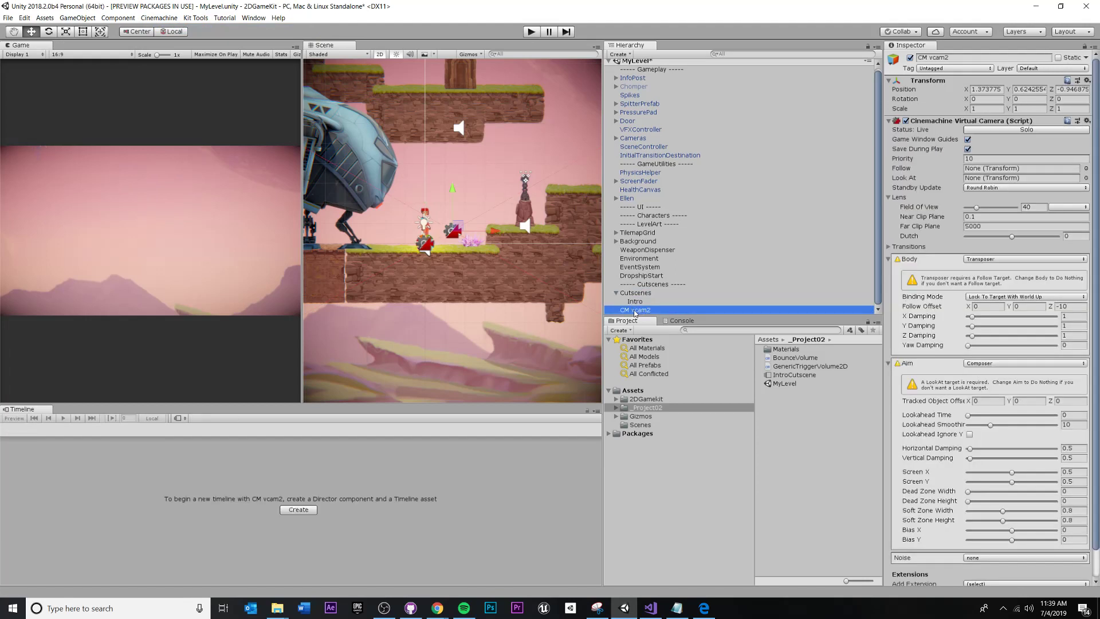
pyautogui.moveTo(635, 312); pyautogui.dragTo(638, 304)
pyautogui.click(637, 303)
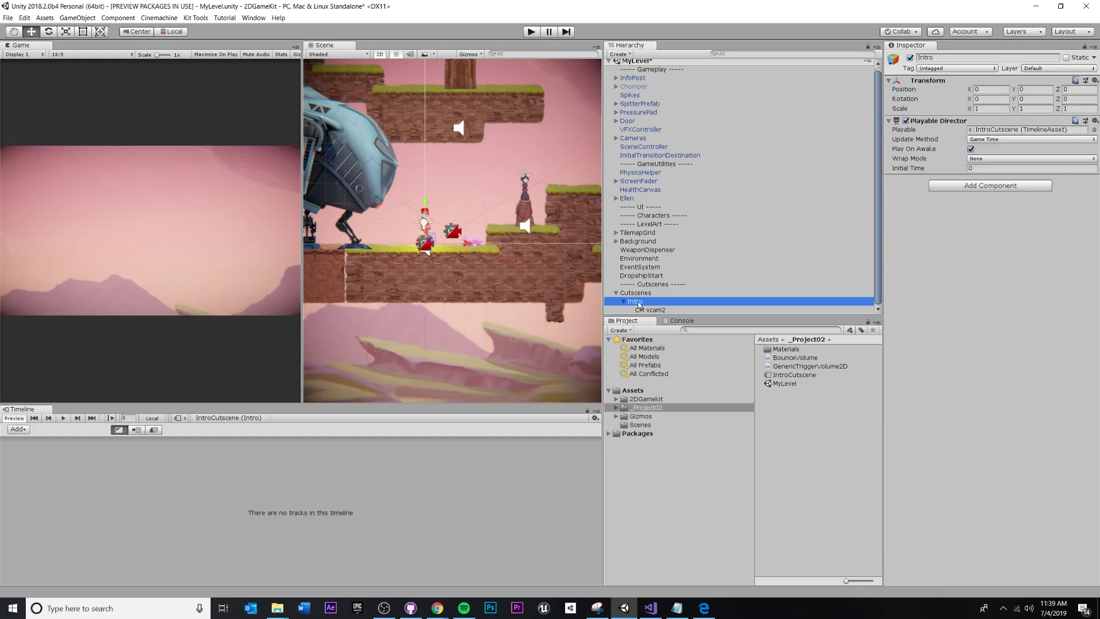
# Rename the new virtual camera under Intro as Shot1
pyautogui.click(650, 310)
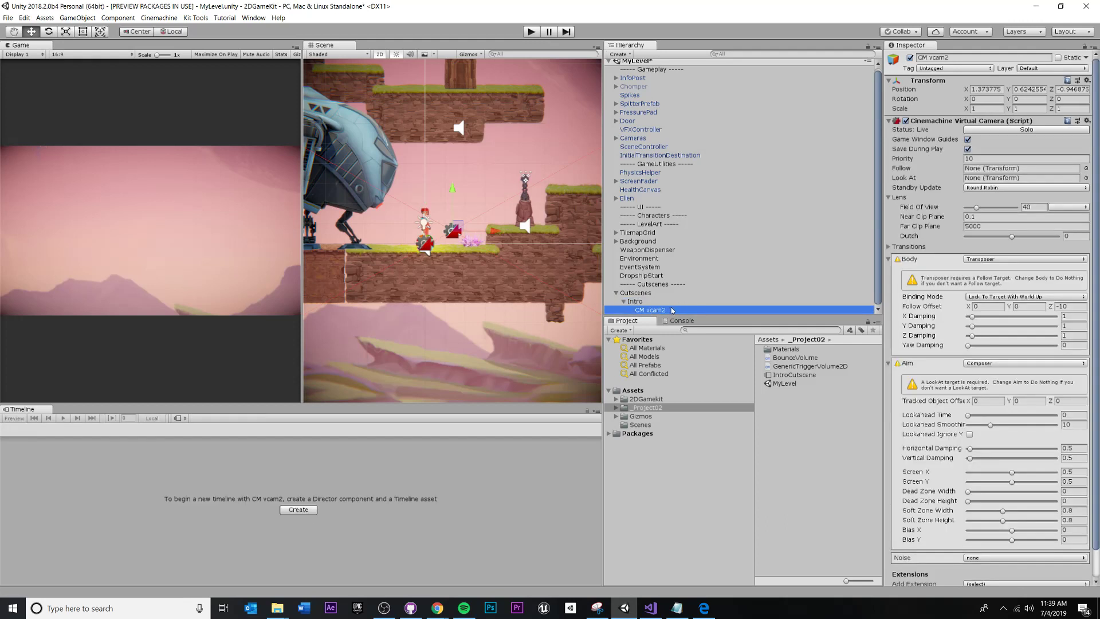
pyautogui.press('F2')
pyautogui.write('Shot1')
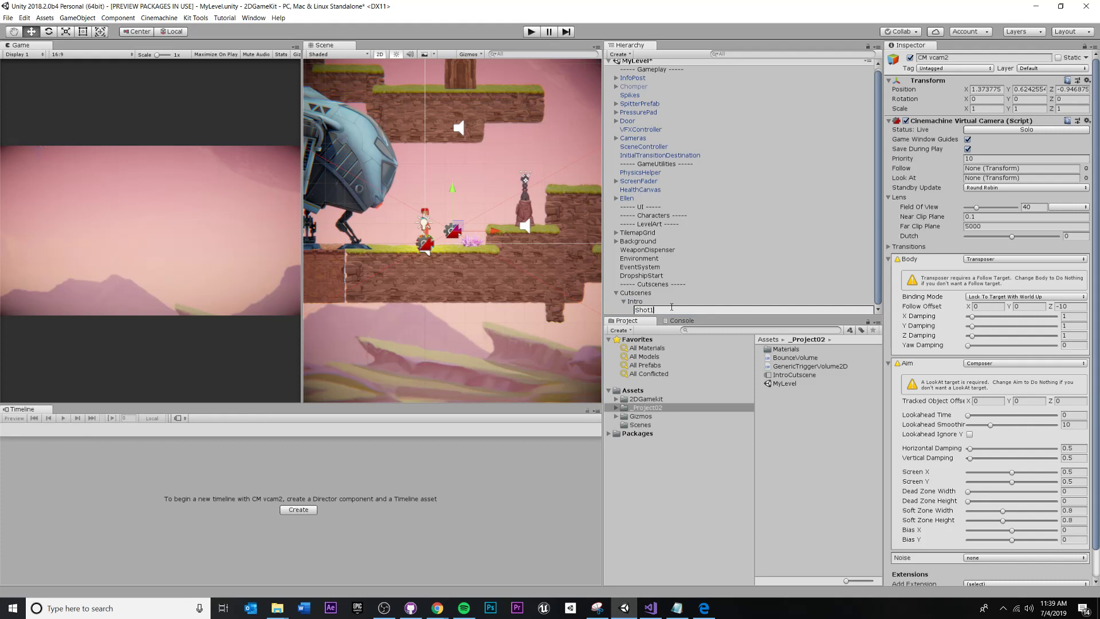
pyautogui.press('Return')
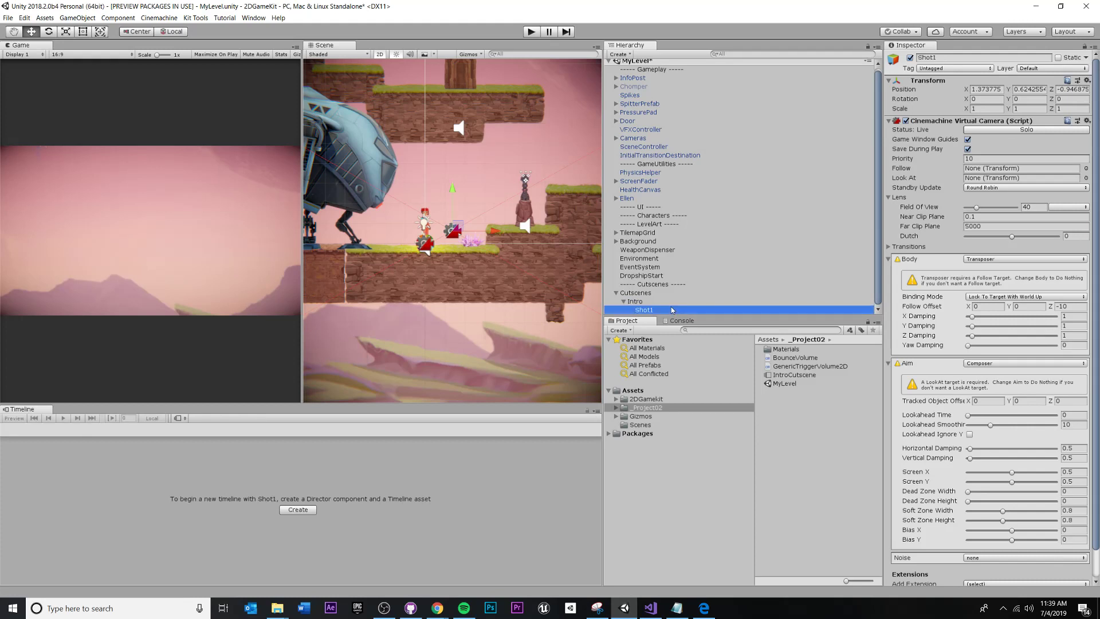
# Add a camera prefix to the Shot1 object so its name reads Cam_Shot1
pyautogui.click(646, 309)
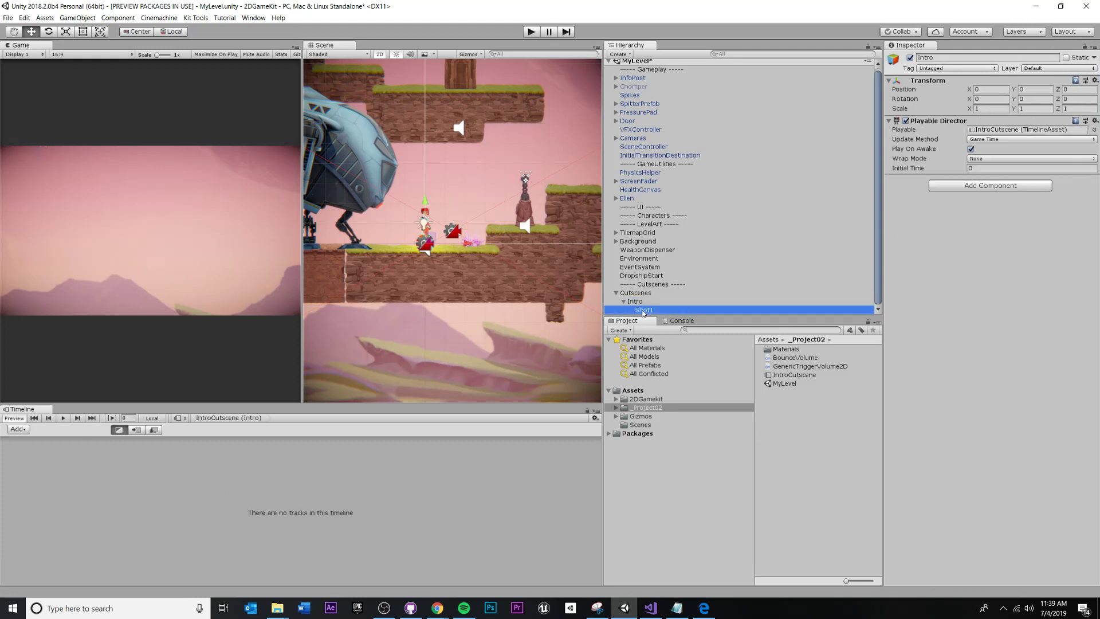
pyautogui.click(646, 309)
pyautogui.write('Intro_')
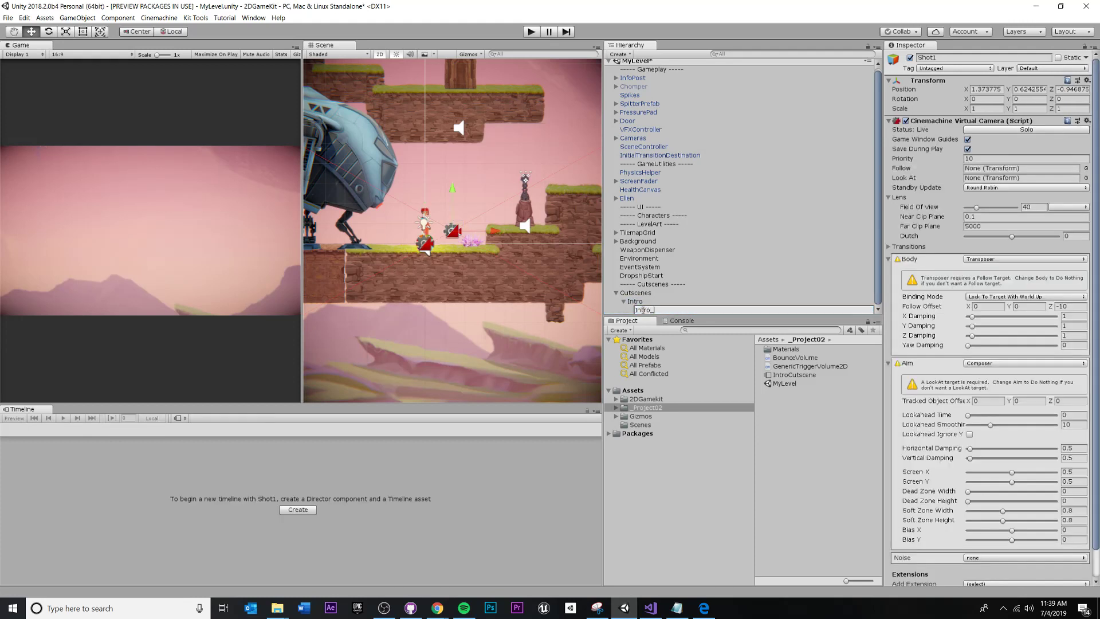
pyautogui.write('Shot1')
pyautogui.press('BackSpace')
pyautogui.press('BackSpace')
pyautogui.press('BackSpace')
pyautogui.press('BackSpace')
pyautogui.press('BackSpace')
pyautogui.write('Can')
pyautogui.press('Return')
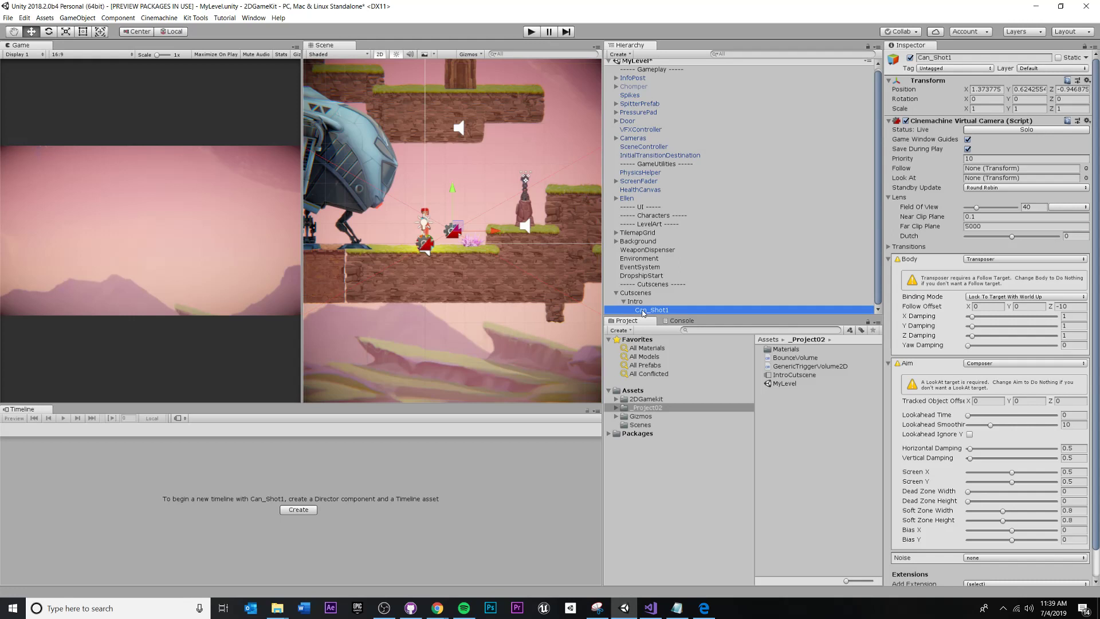
pyautogui.click(643, 312)
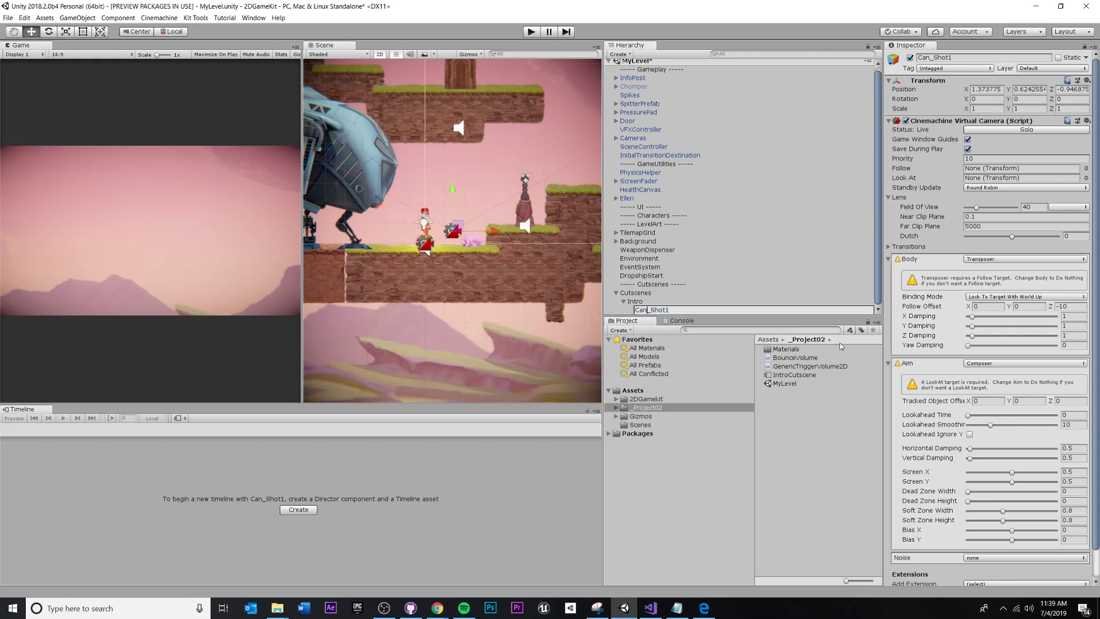
pyautogui.press('BackSpace')
pyautogui.write('m')
pyautogui.press('Return')
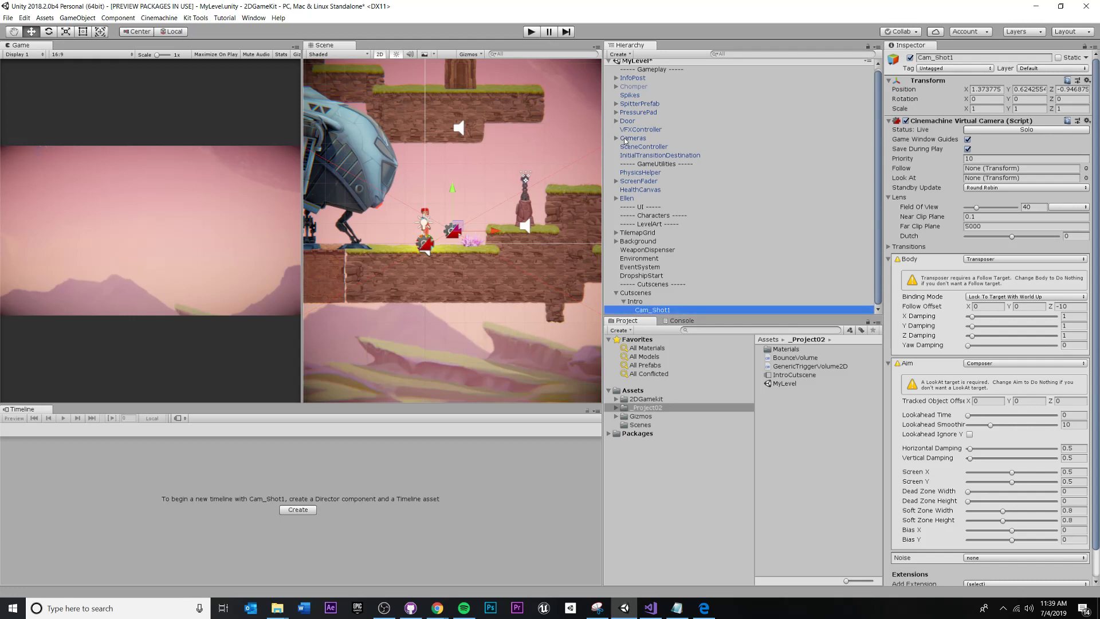
# Move Cam_Shot1 along the level to the open platform near the blue enemy, at about X 15.63 and Y 2.06
pyautogui.moveTo(539, 306); pyautogui.dragTo(406, 315, button='middle')
pyautogui.scroll(-7, 401, 309)
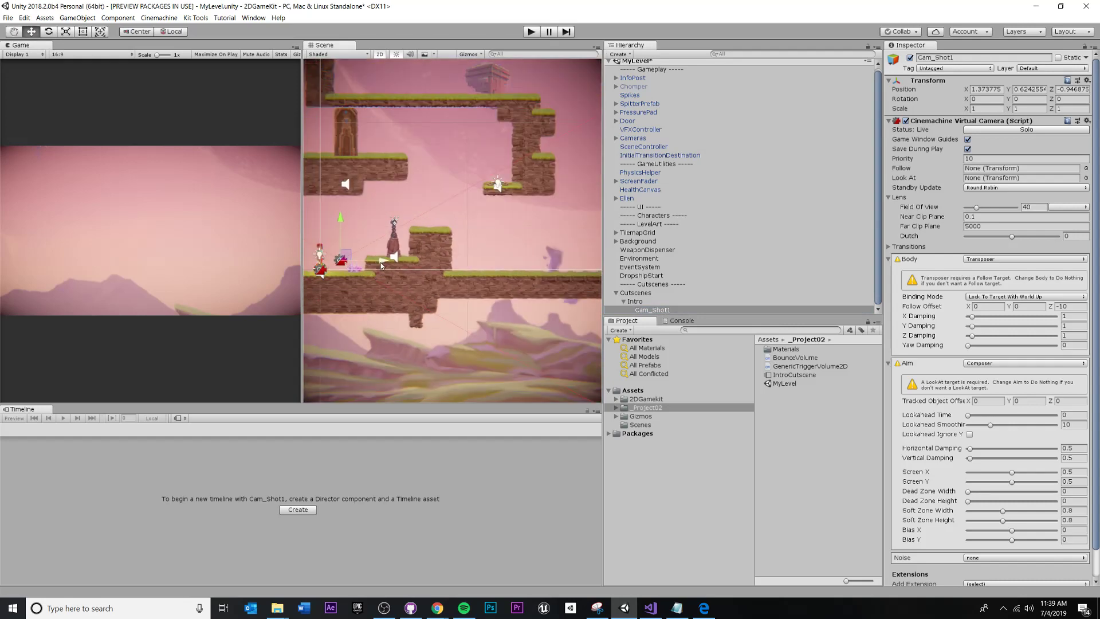
pyautogui.moveTo(344, 256); pyautogui.dragTo(453, 257)
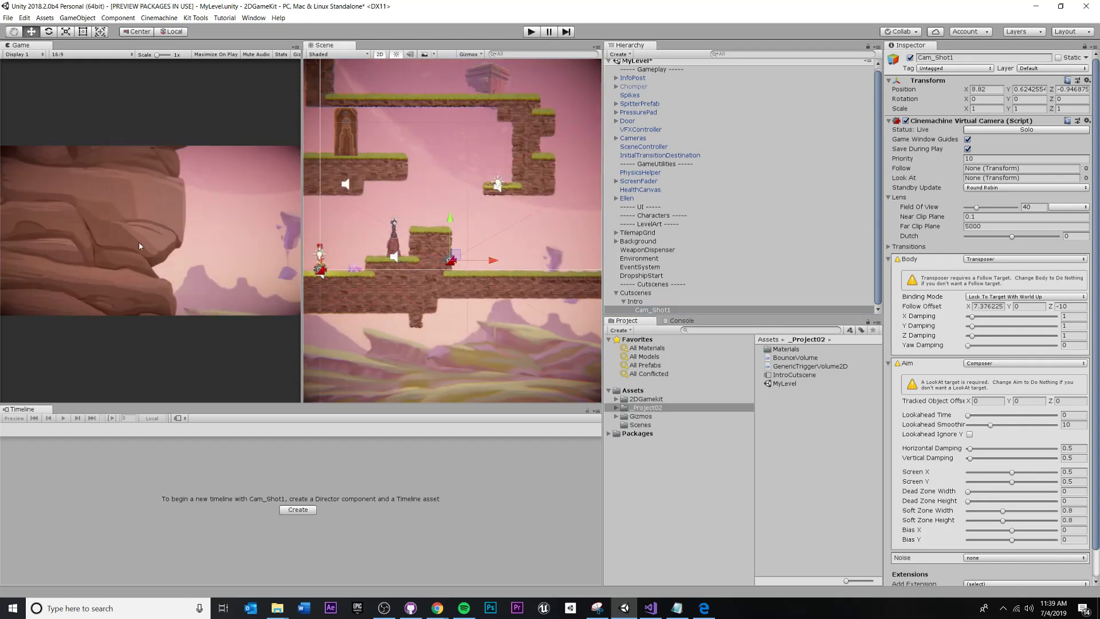
pyautogui.moveTo(379, 275); pyautogui.dragTo(325, 288, button='middle')
pyautogui.scroll(-7, 326, 287)
pyautogui.moveTo(427, 278); pyautogui.dragTo(526, 280)
pyautogui.moveTo(479, 233); pyautogui.dragTo(476, 211)
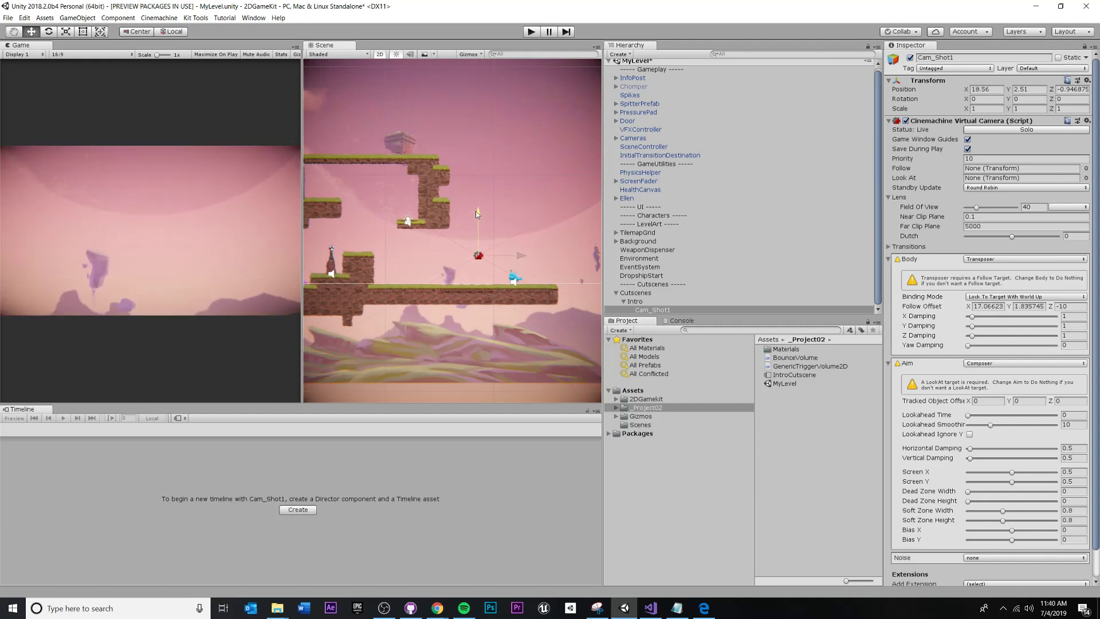
pyautogui.moveTo(516, 255); pyautogui.dragTo(485, 255)
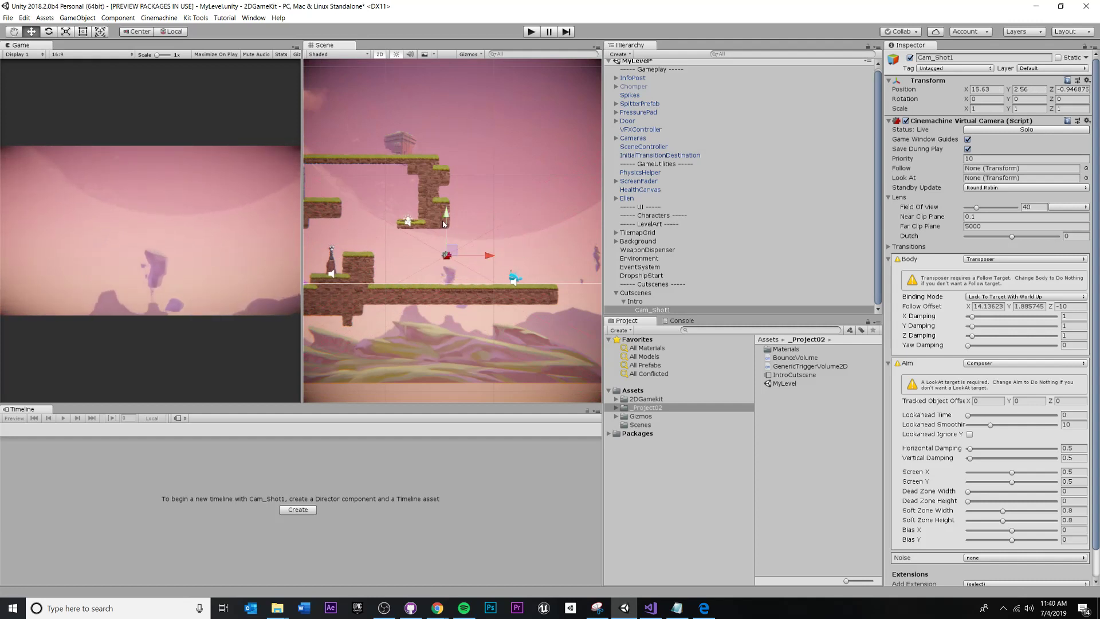
pyautogui.moveTo(444, 224); pyautogui.dragTo(444, 230)
# Pull Cam_Shot1 back to about Z -13.57 and shift it sideways to about X 13.64 to frame the platform and enemy
pyautogui.moveTo(1052, 91); pyautogui.dragTo(827, 160)
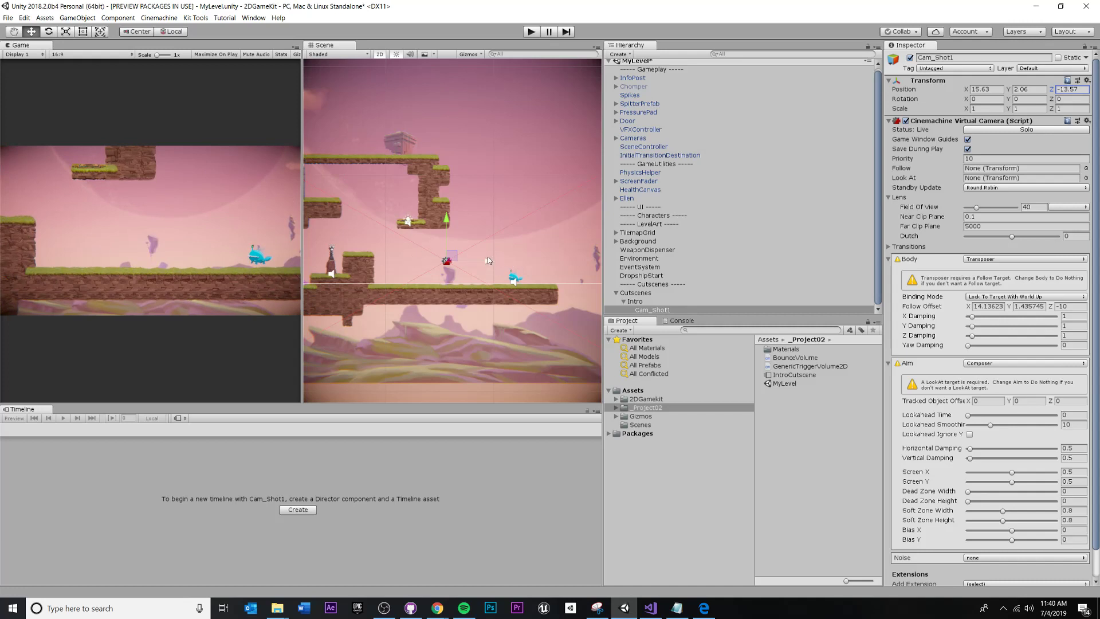
pyautogui.moveTo(489, 260); pyautogui.dragTo(463, 262)
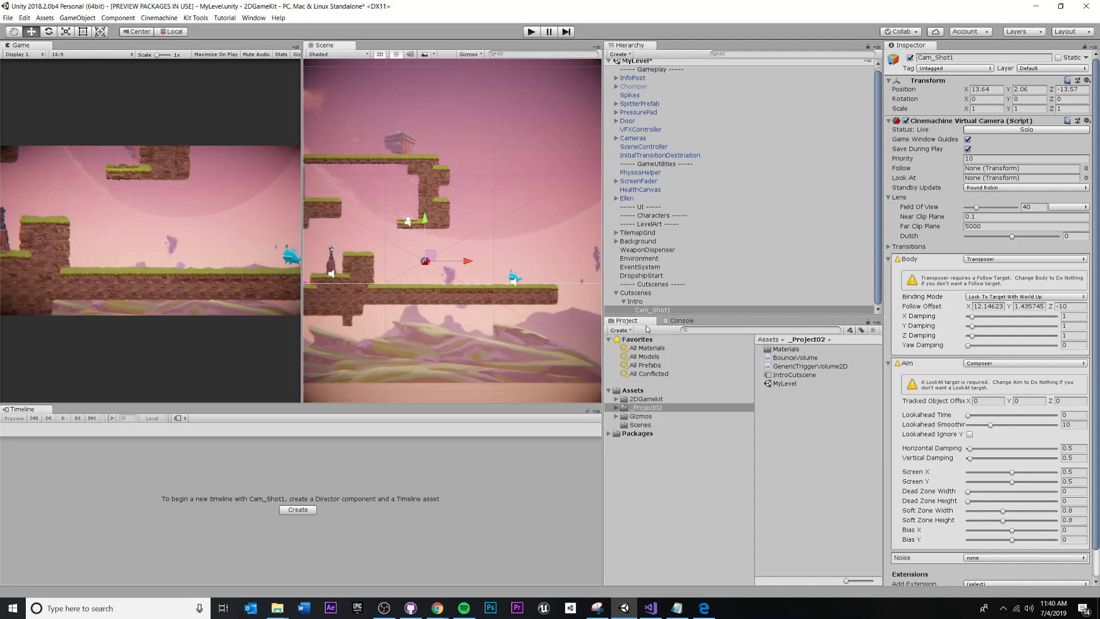
pyautogui.click(648, 301)
pyautogui.click(648, 310)
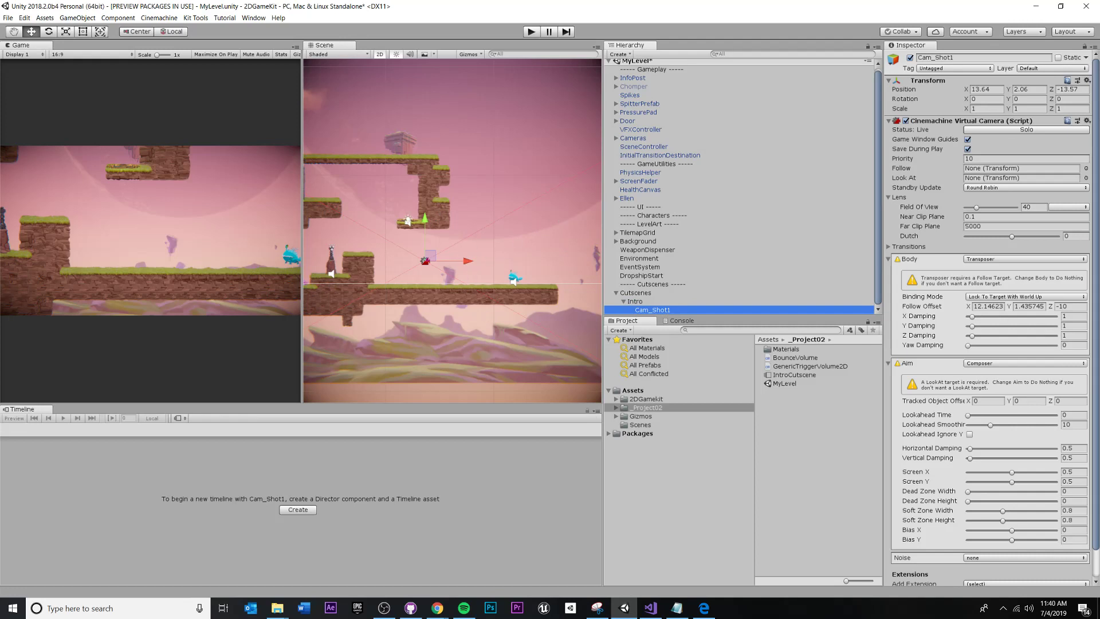
pyautogui.hotkey('alt', 'Tab')
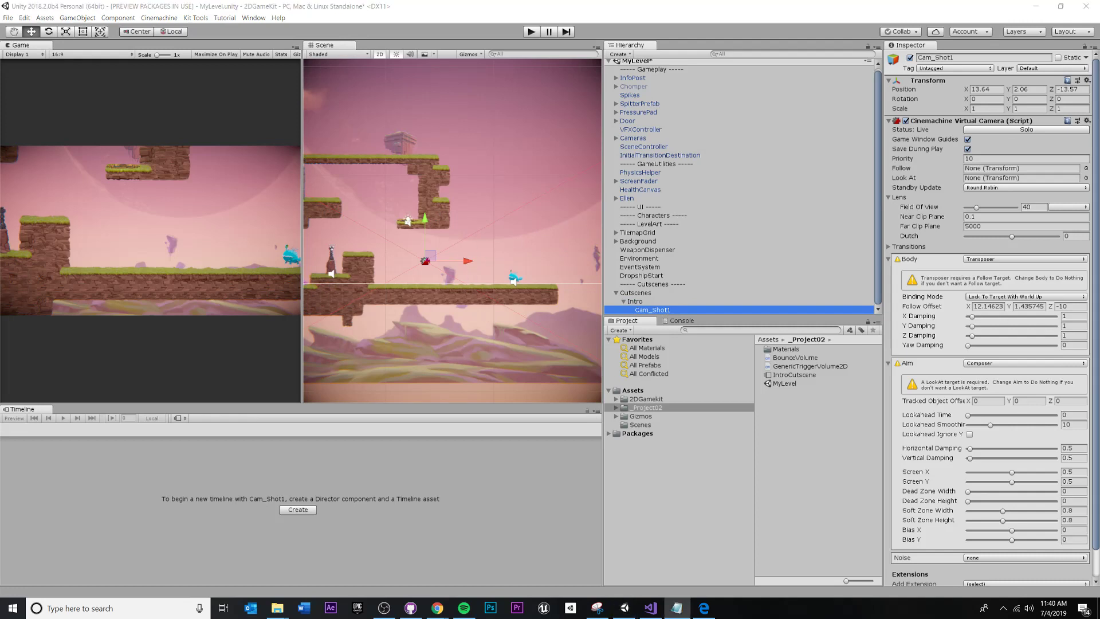
pyautogui.moveTo(440, 273); pyautogui.dragTo(391, 254, button='middle')
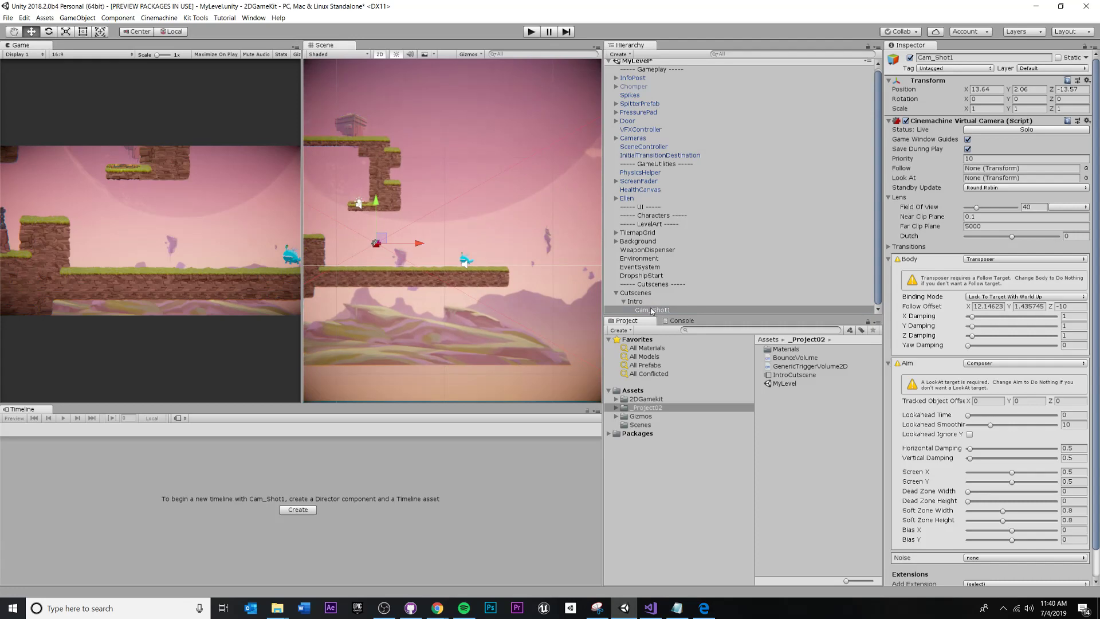
pyautogui.click(635, 302)
pyautogui.click(651, 311)
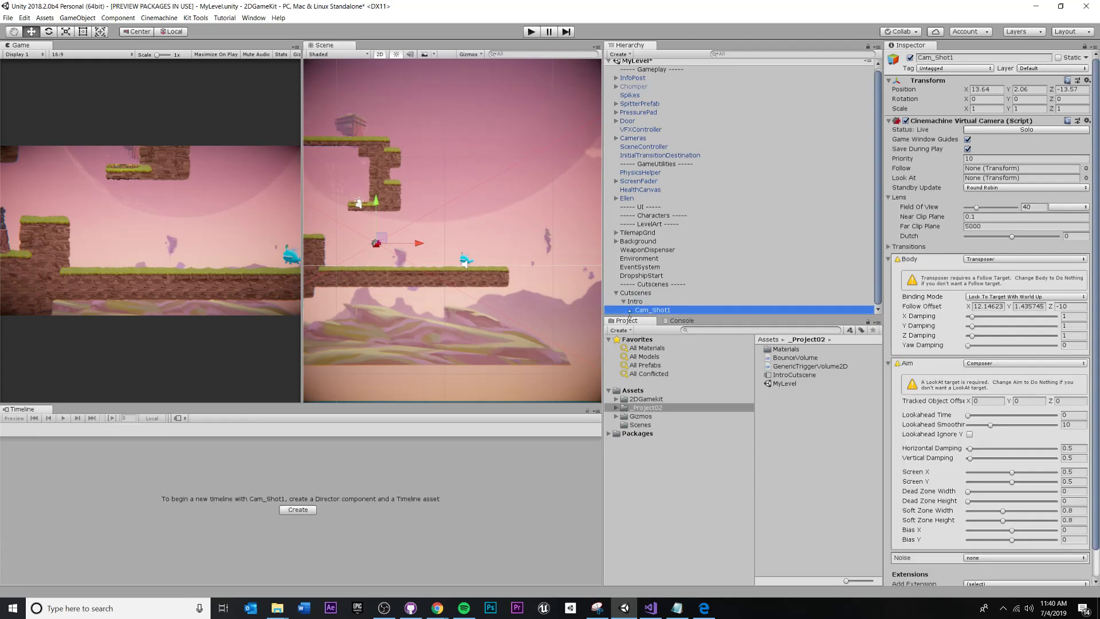
pyautogui.moveTo(452, 235); pyautogui.dragTo(495, 234, button='middle')
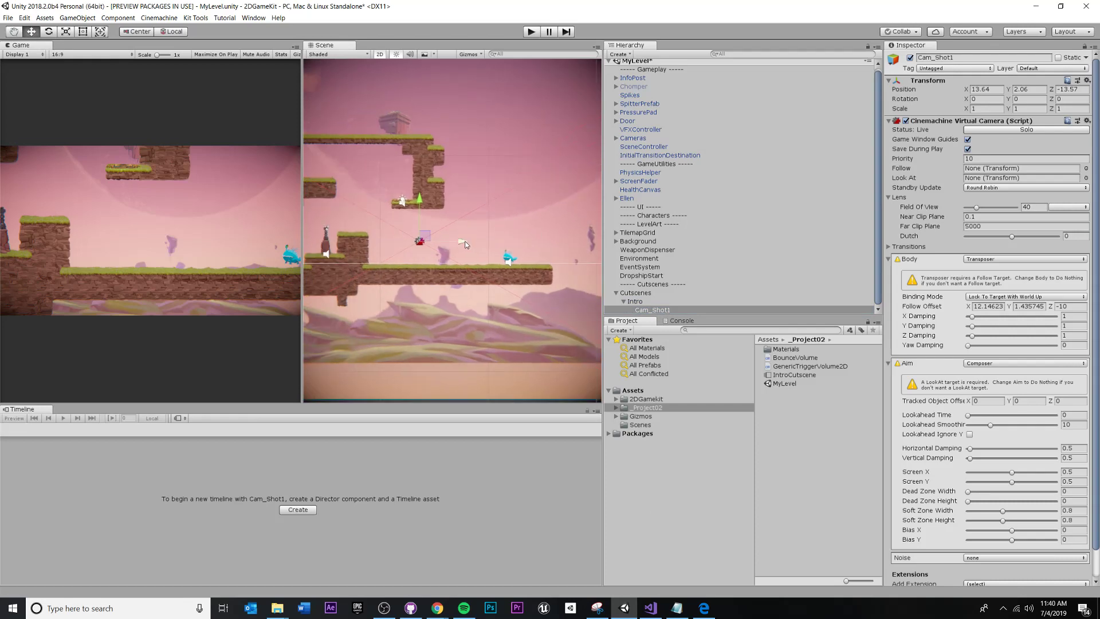
# Fine-tune the framing of Cam_Shot1 by nudging it to about X 13.69 and Y 2.41
pyautogui.click(658, 308)
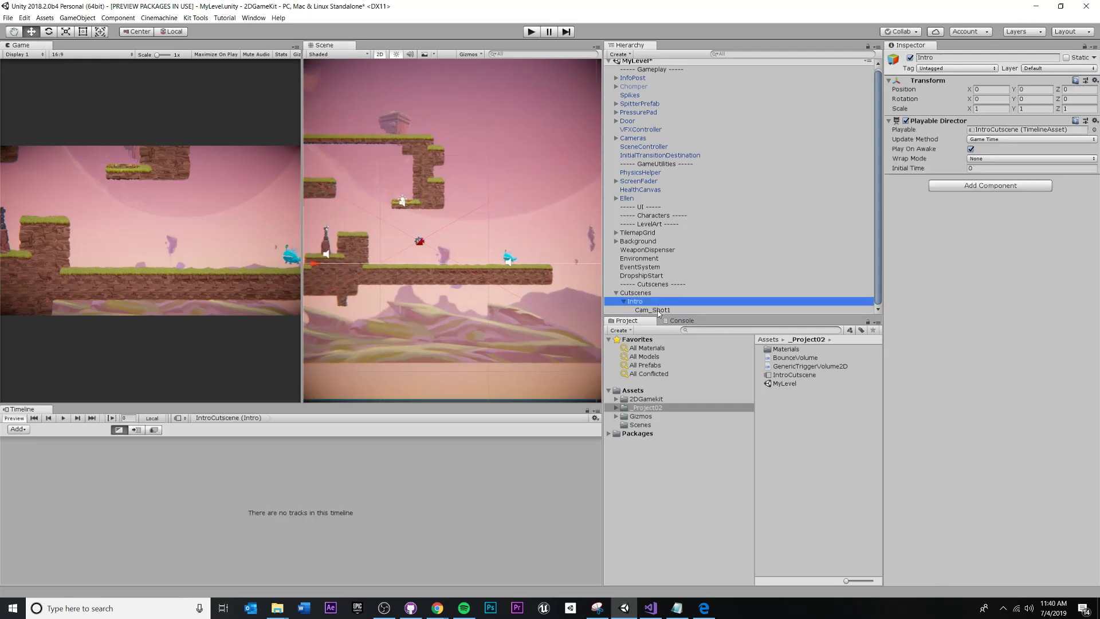
pyautogui.moveTo(493, 266); pyautogui.dragTo(426, 295, button='middle')
pyautogui.moveTo(446, 249); pyautogui.dragTo(448, 253)
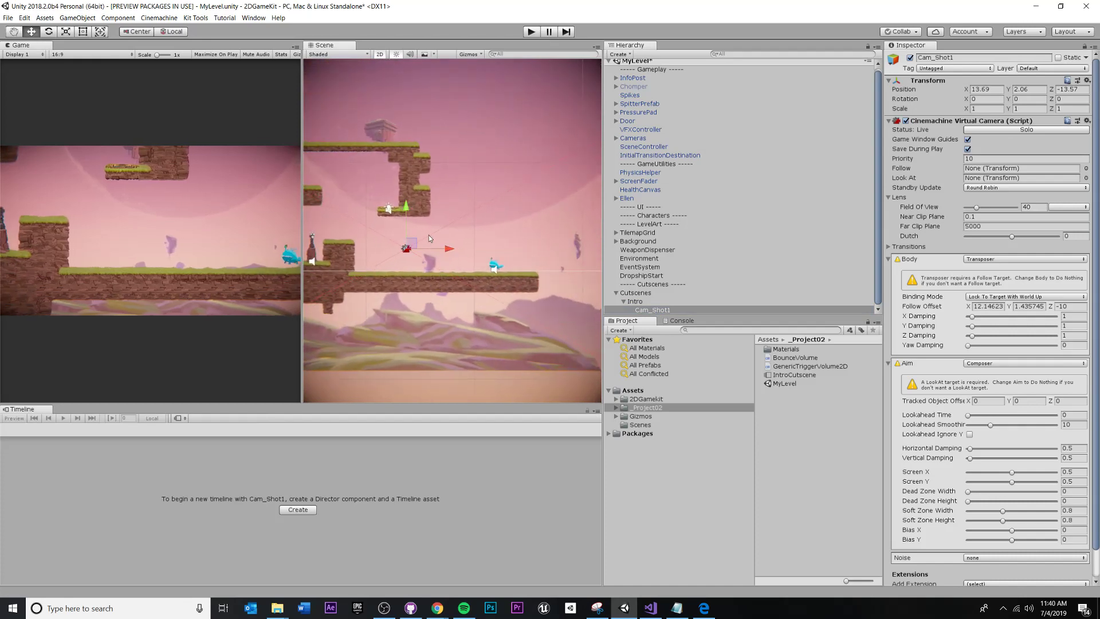
pyautogui.moveTo(403, 211); pyautogui.dragTo(401, 207)
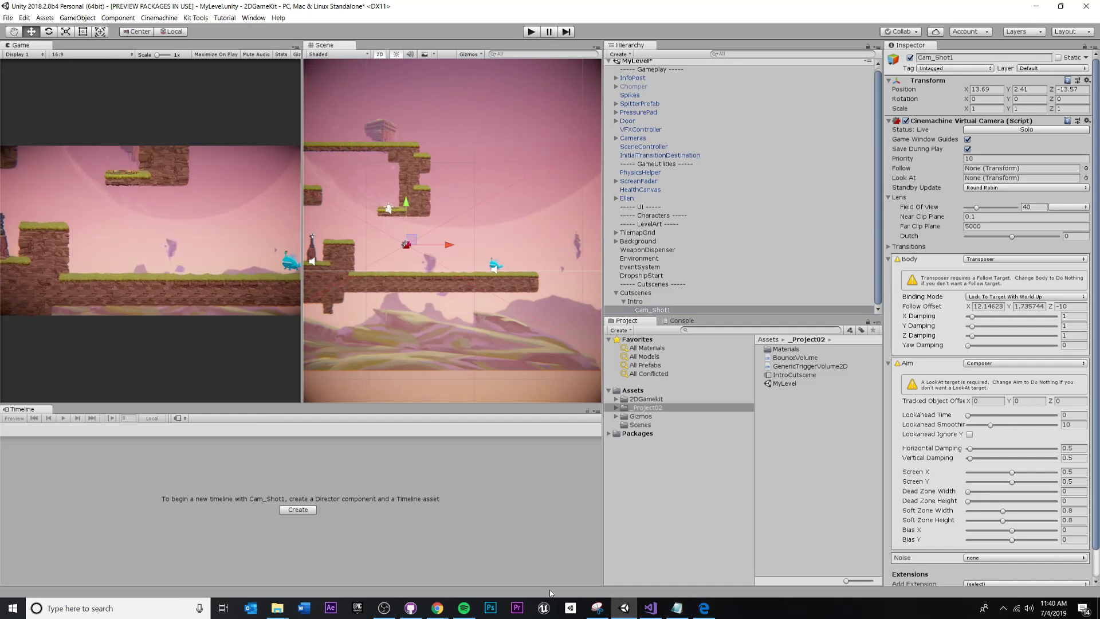